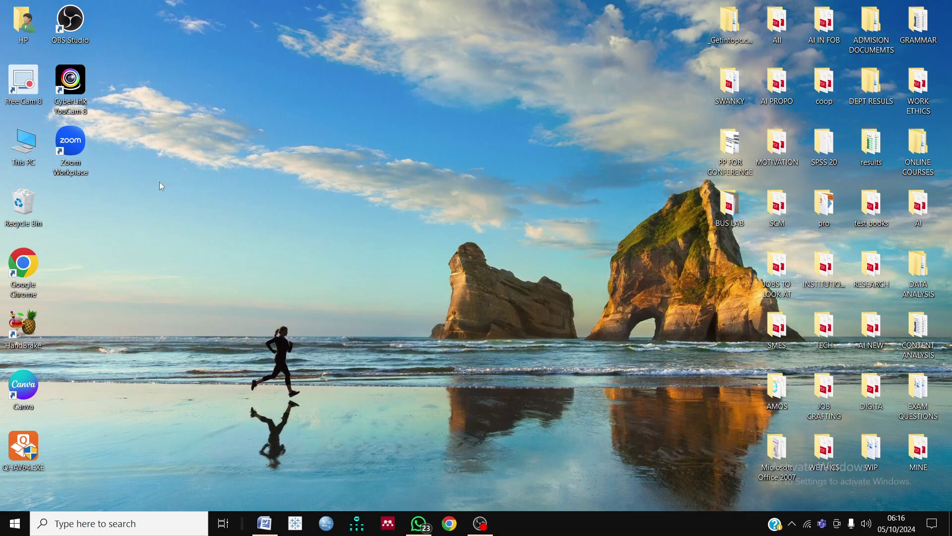
# Open Google Chrome with the first listed profile and check which account is signed in
pyautogui.click(451, 526)
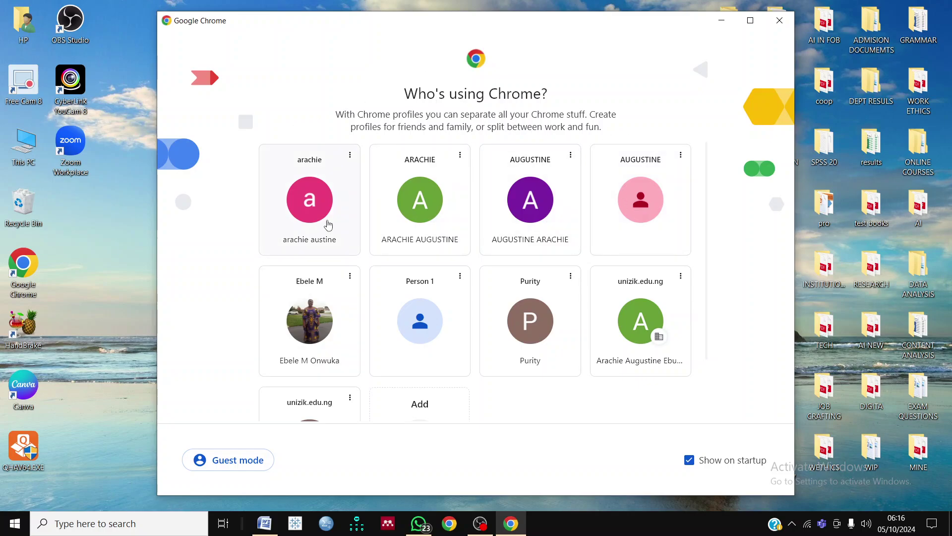
pyautogui.click(328, 224)
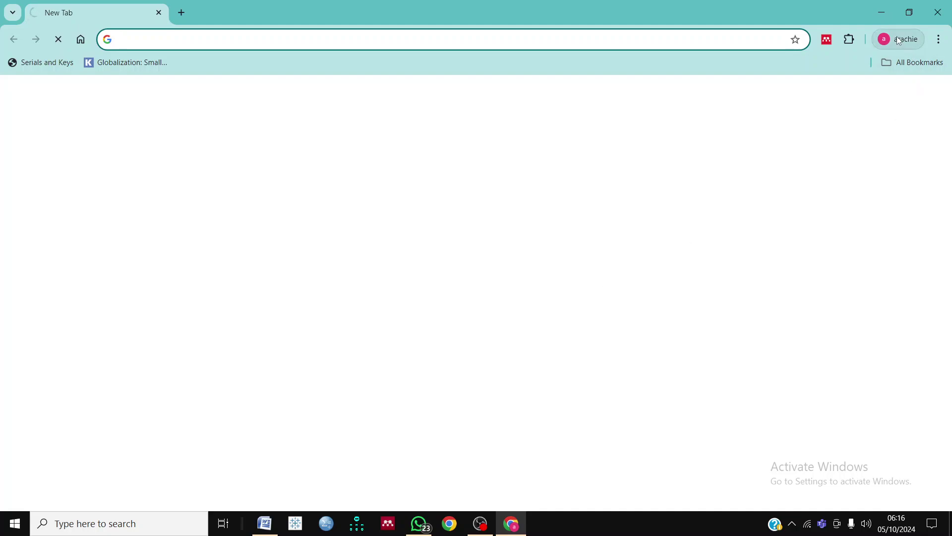
pyautogui.click(917, 42)
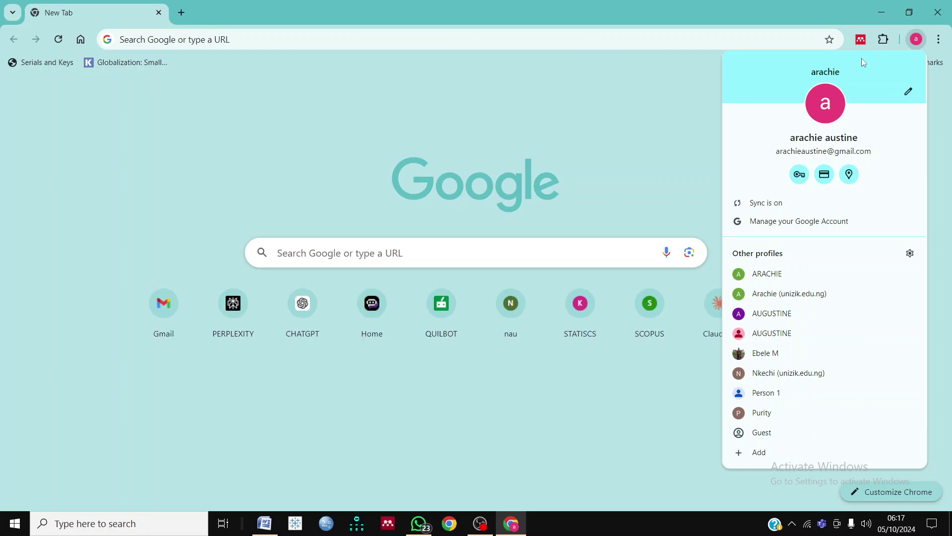
pyautogui.click(654, 152)
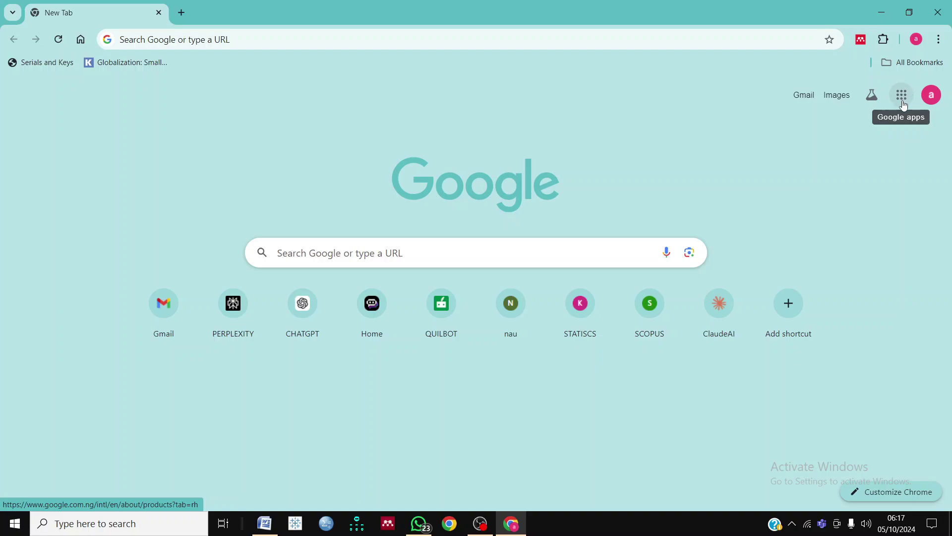
# Open Google Meet from the Google apps and start an instant meeting
pyautogui.click(903, 97)
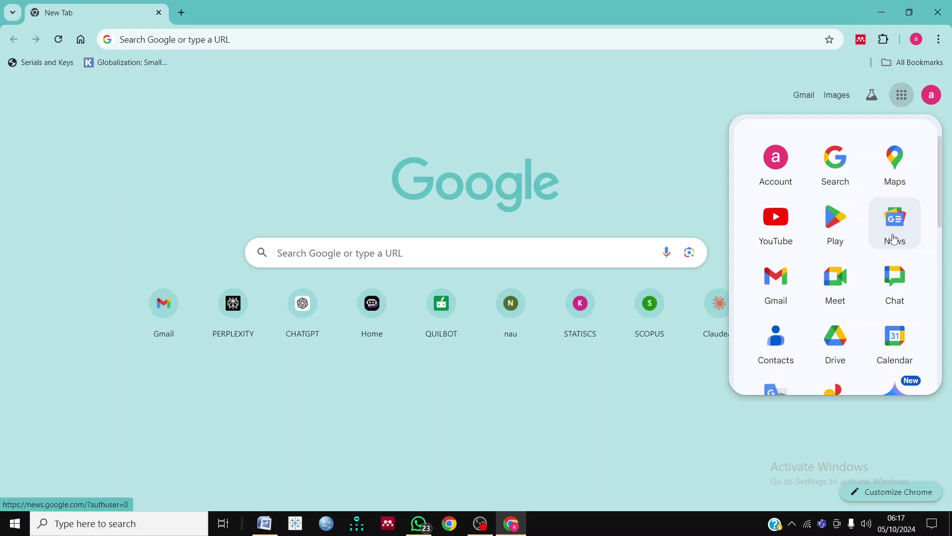
pyautogui.click(840, 281)
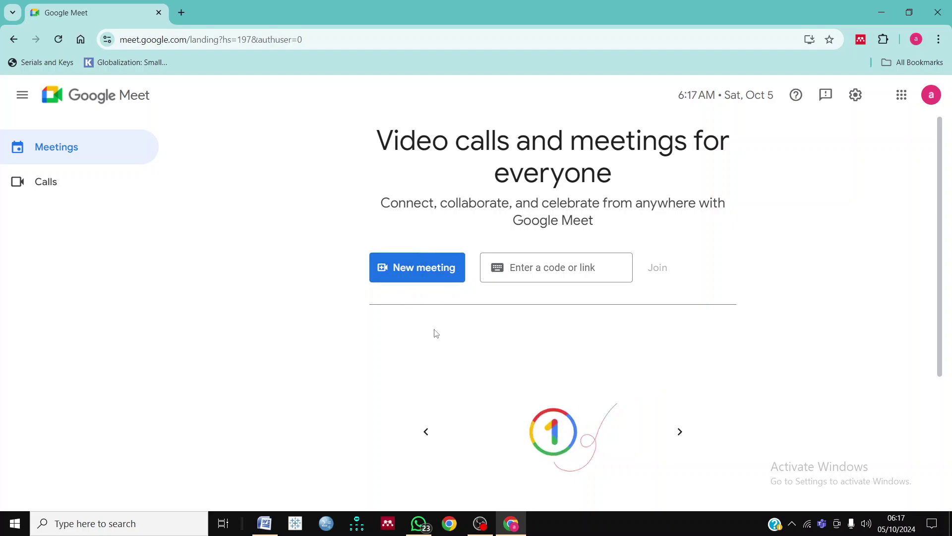
pyautogui.click(415, 272)
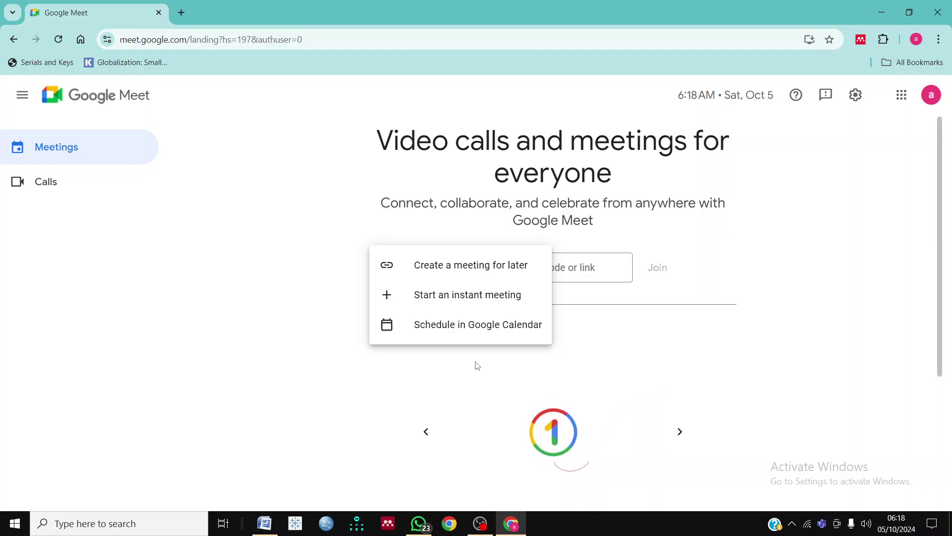
pyautogui.click(444, 298)
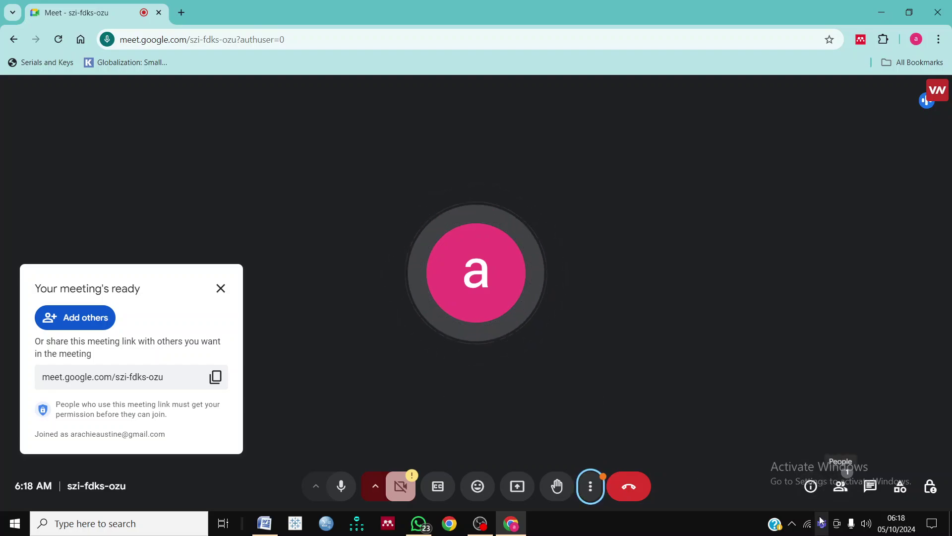
pyautogui.click(792, 524)
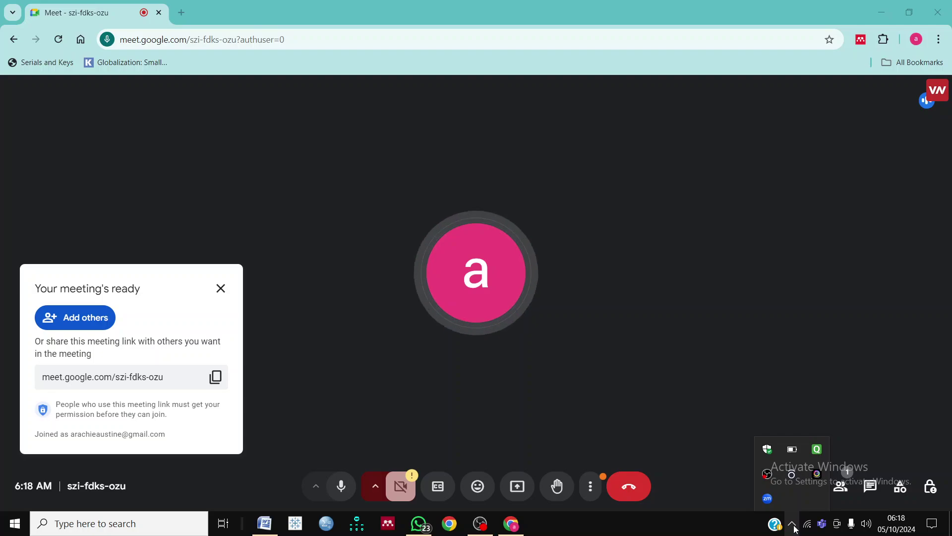
pyautogui.click(794, 529)
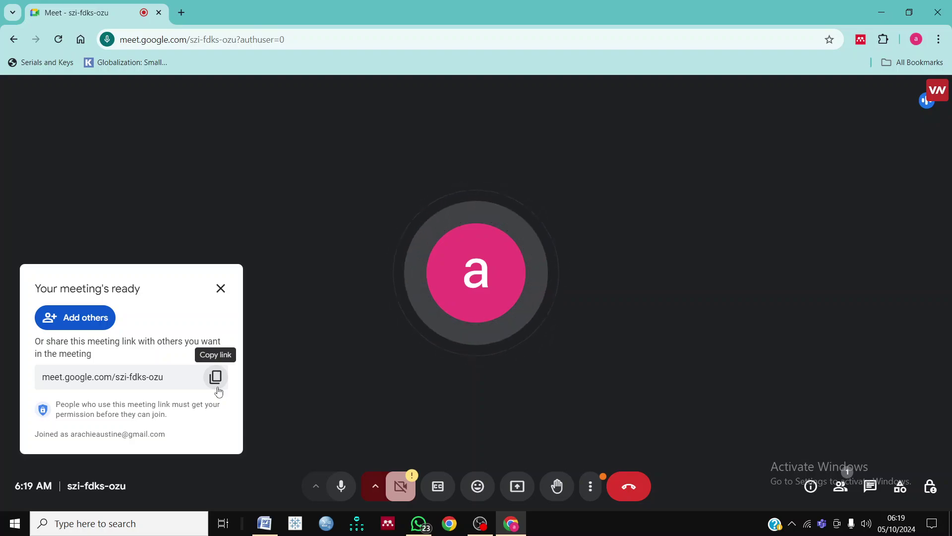
# Switch to WhatsApp and send the Google Meet meeting link as a message to yourself
pyautogui.click(421, 527)
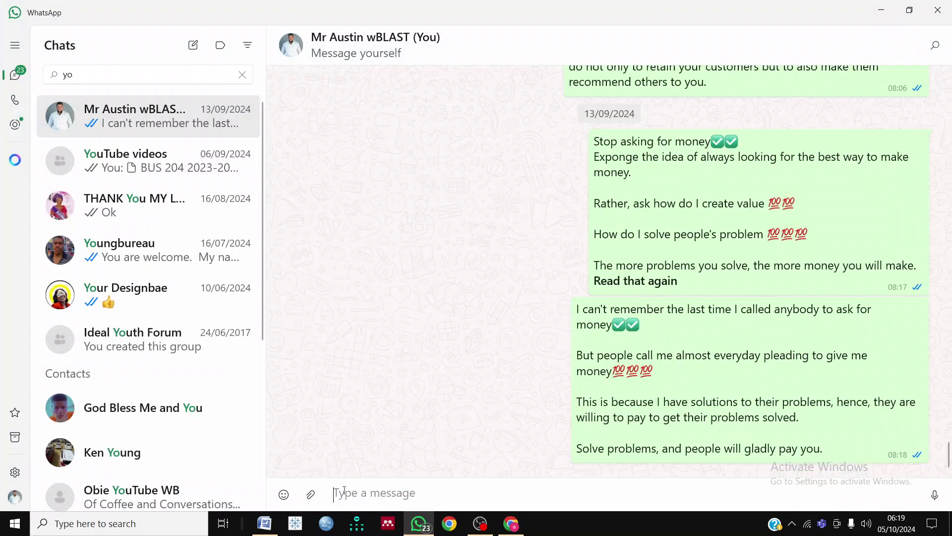
pyautogui.write('https://meet.google.com/szi-fdks-ozu')
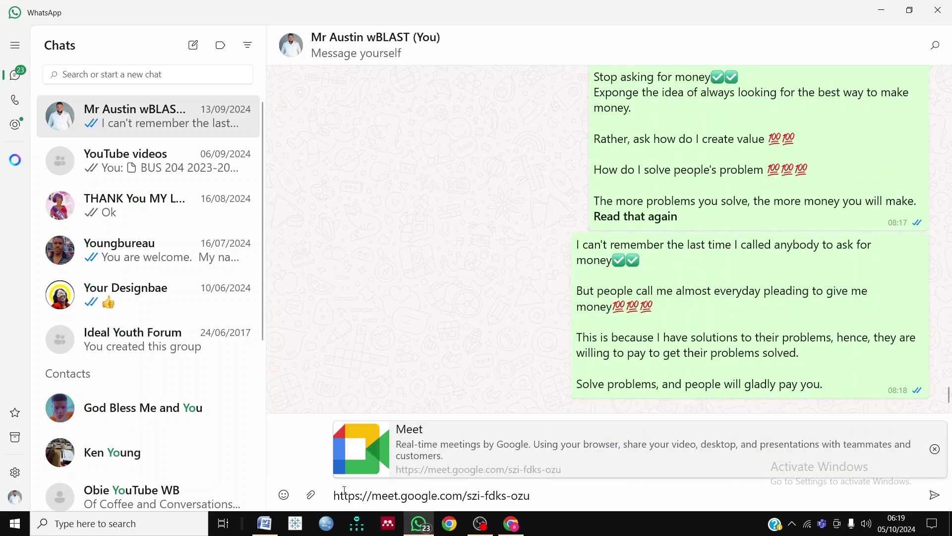
pyautogui.press('Return')
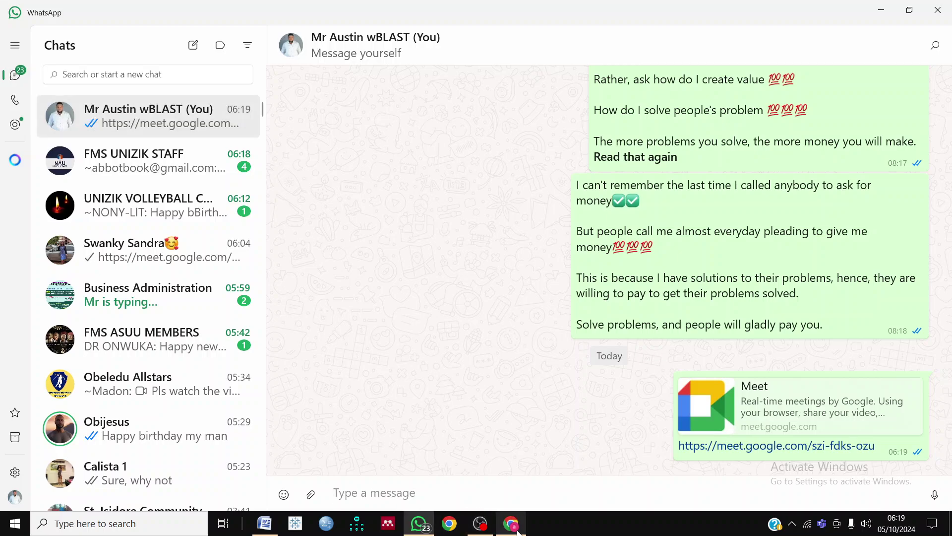
# Switch back to the Google Meet call in Chrome and dismiss the meeting-ready card
pyautogui.moveTo(517, 530)
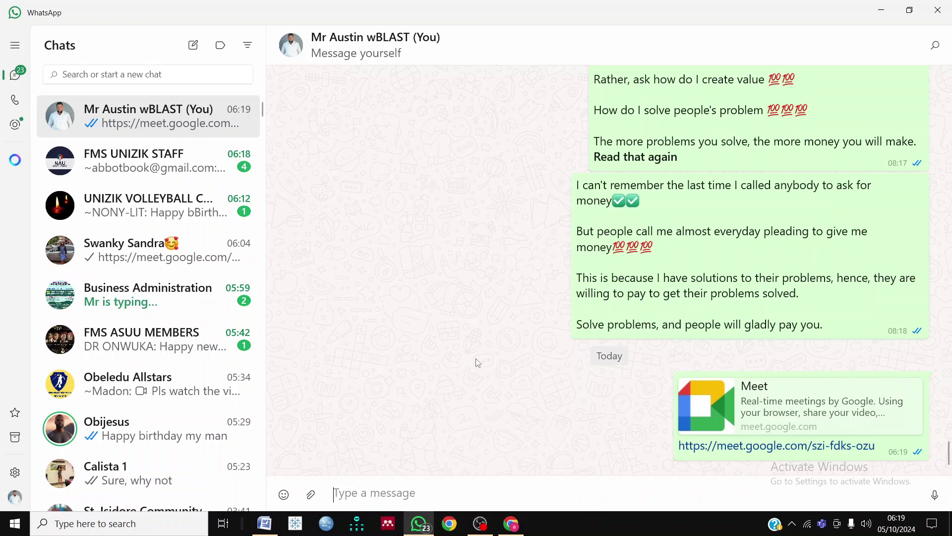
pyautogui.click(508, 524)
pyautogui.click(219, 290)
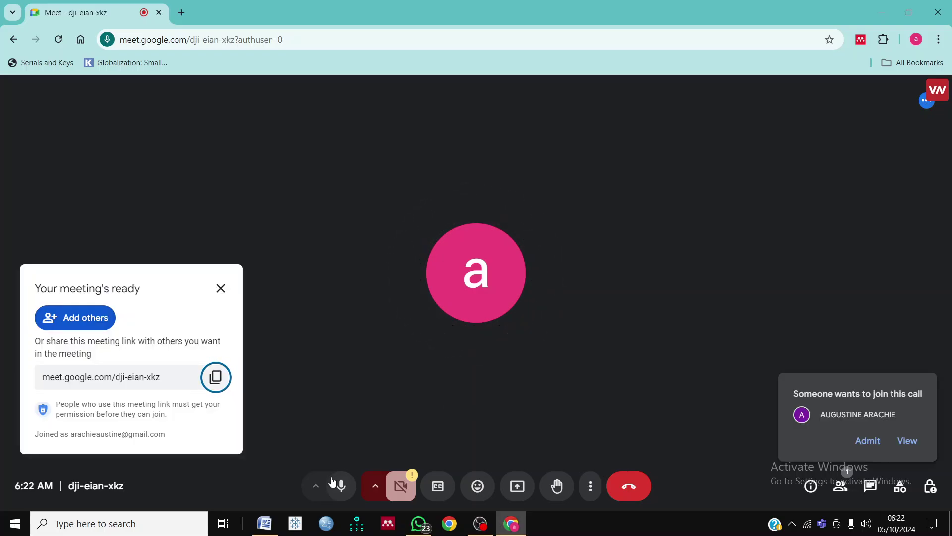
pyautogui.click(220, 288)
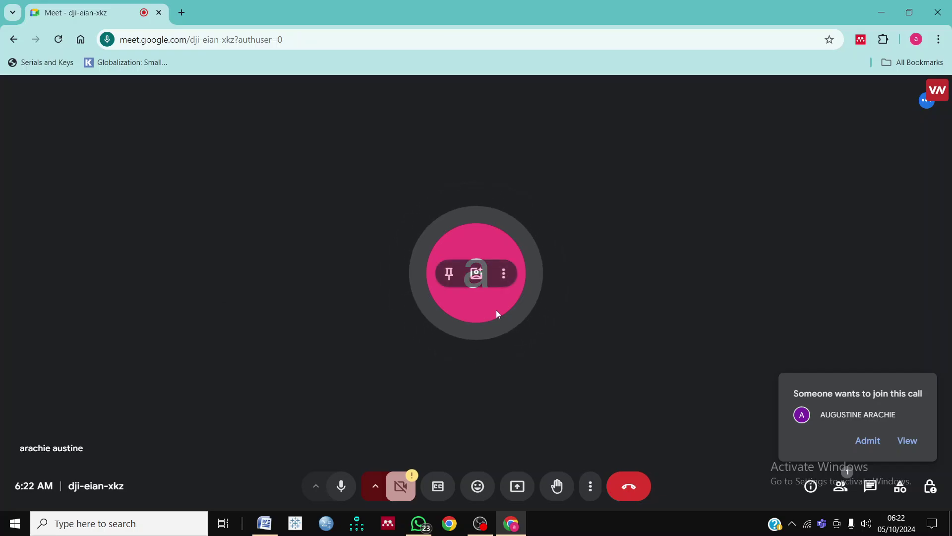
# View the join request, admit the waiting participant to the call, and mute your microphone
pyautogui.click(914, 444)
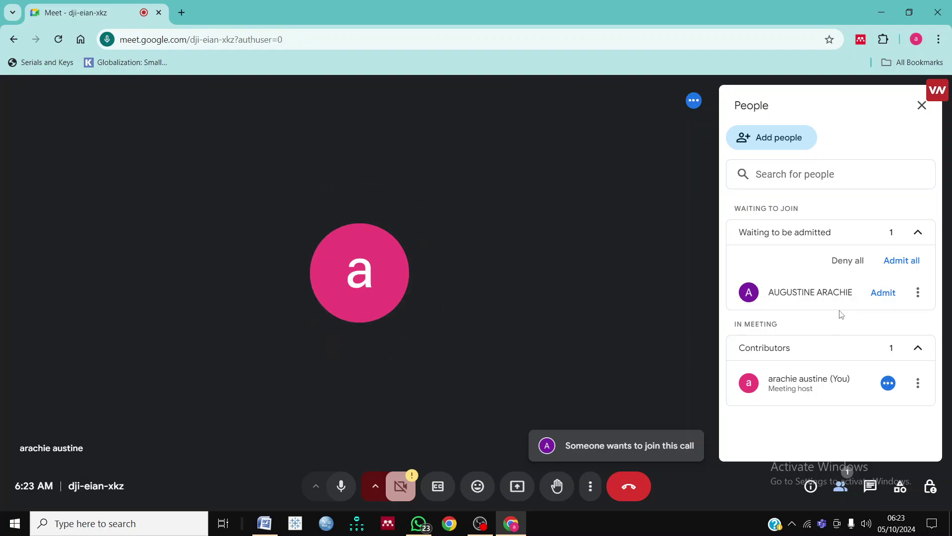
pyautogui.click(883, 293)
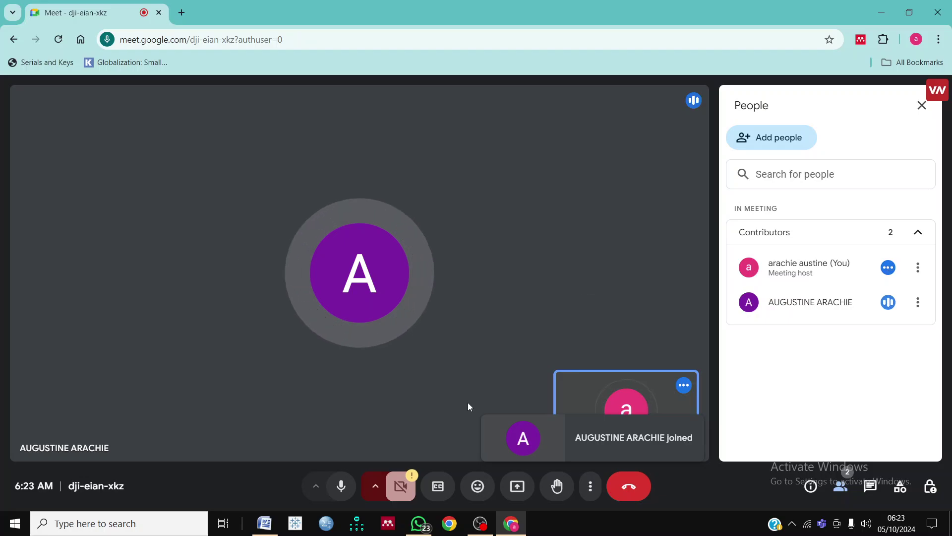
pyautogui.click(342, 486)
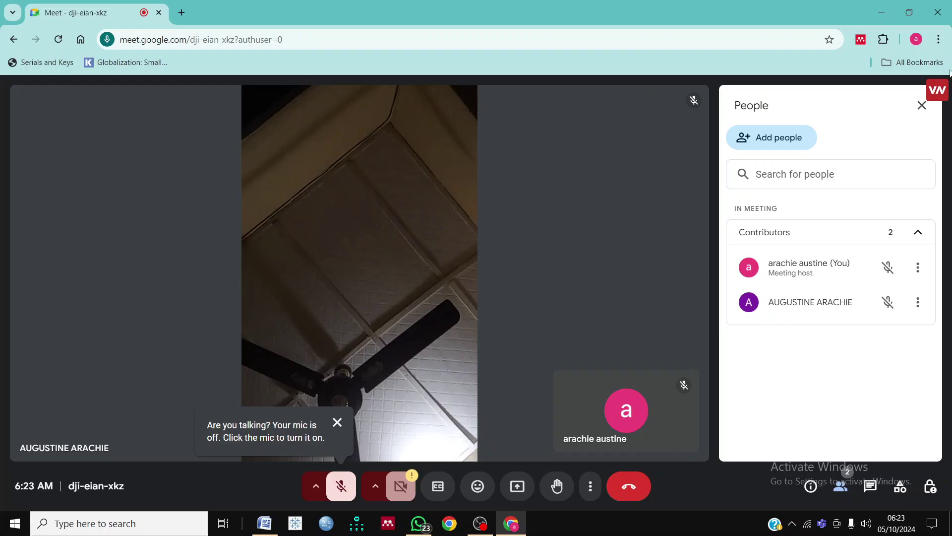
pyautogui.click(922, 105)
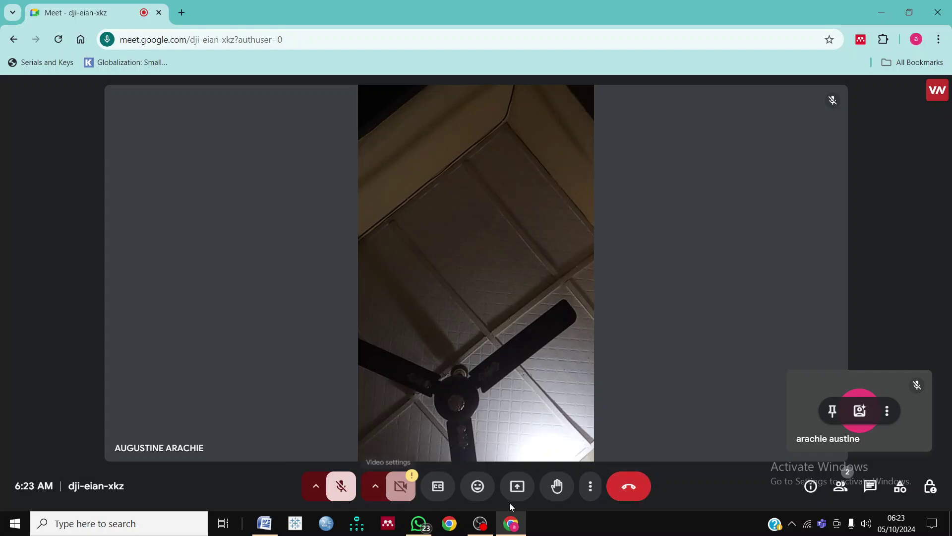
# Unmute and mute the microphone again, and try turning on the camera but dismiss its permission request
pyautogui.click(342, 488)
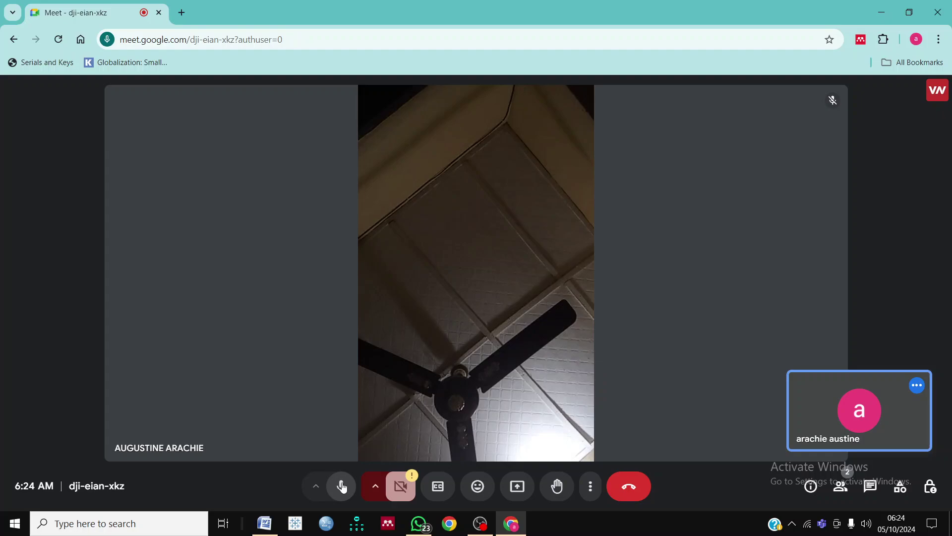
pyautogui.click(342, 487)
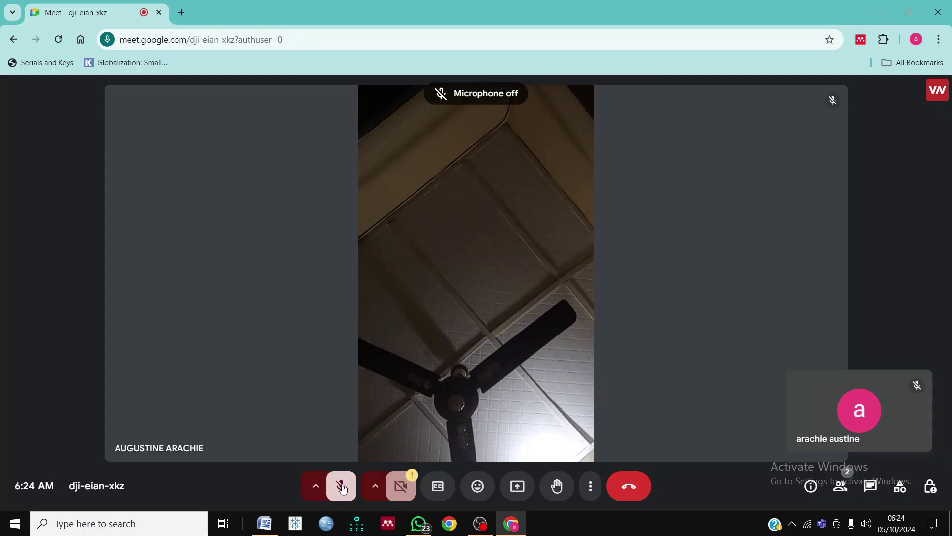
pyautogui.click(409, 490)
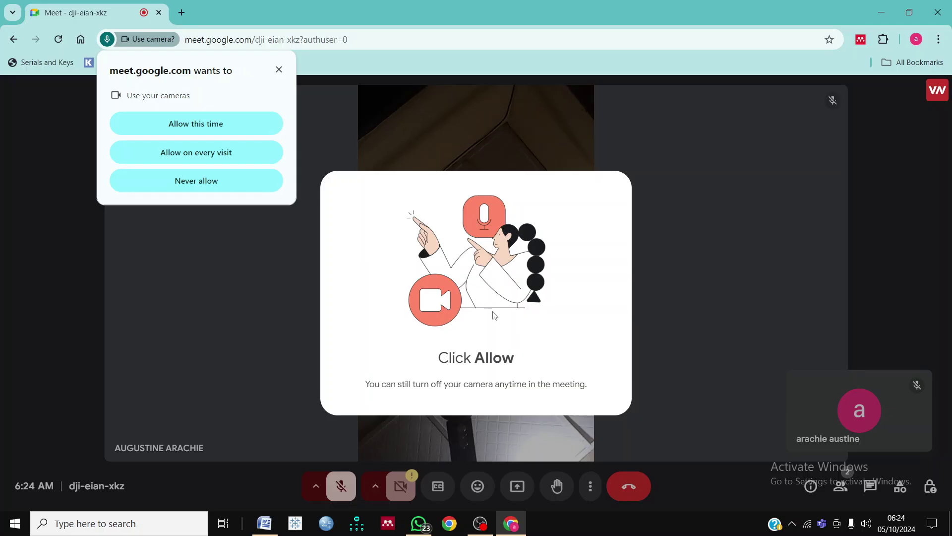
pyautogui.click(279, 70)
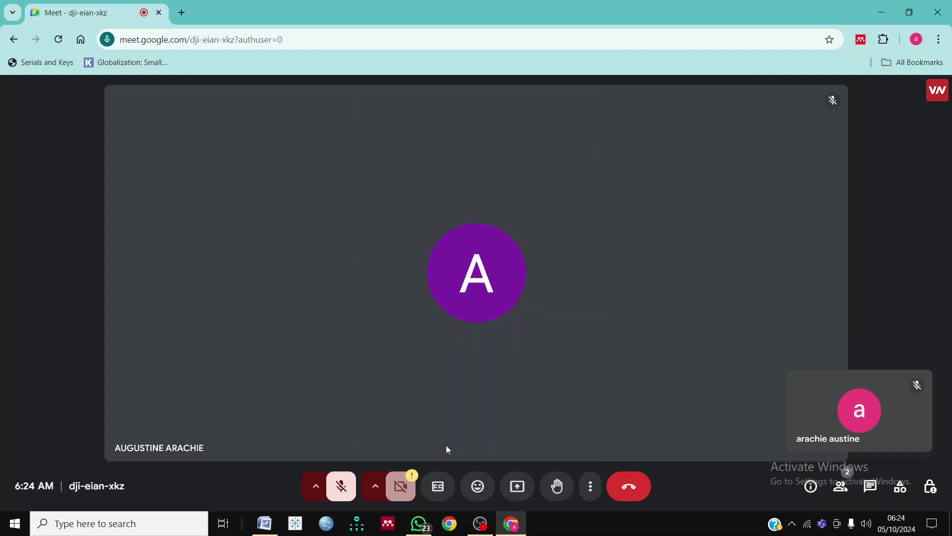
# Turn on live captions and try them with speech, leaving the microphone unmuted
pyautogui.click(442, 490)
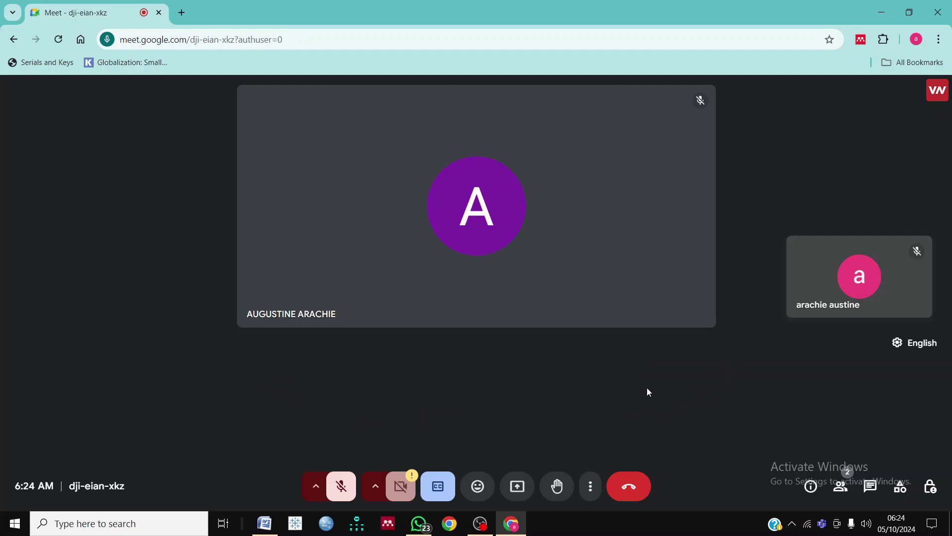
pyautogui.click(342, 483)
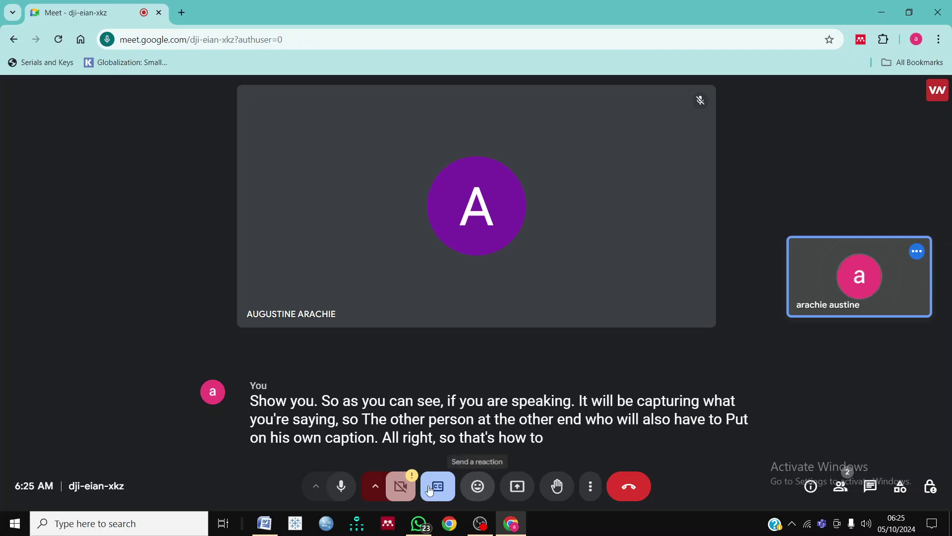
pyautogui.click(341, 486)
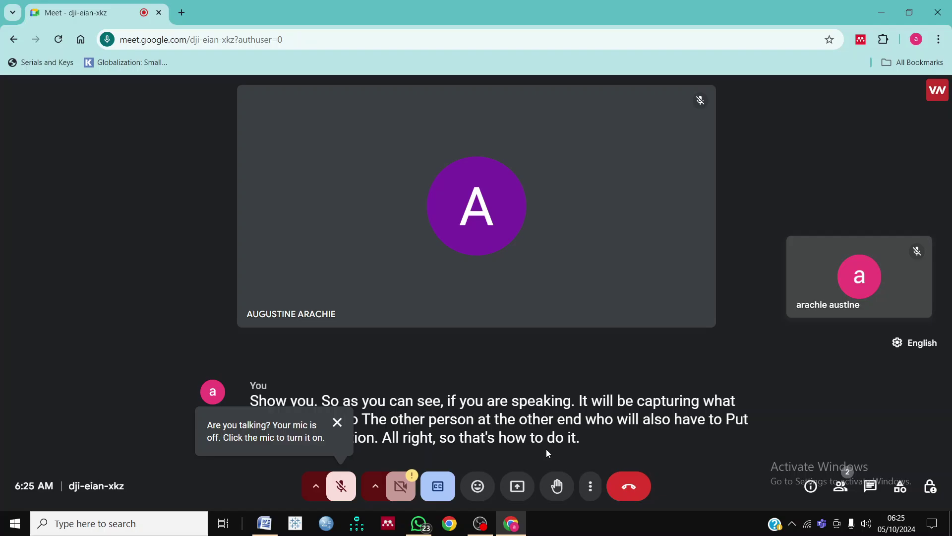
pyautogui.click(342, 487)
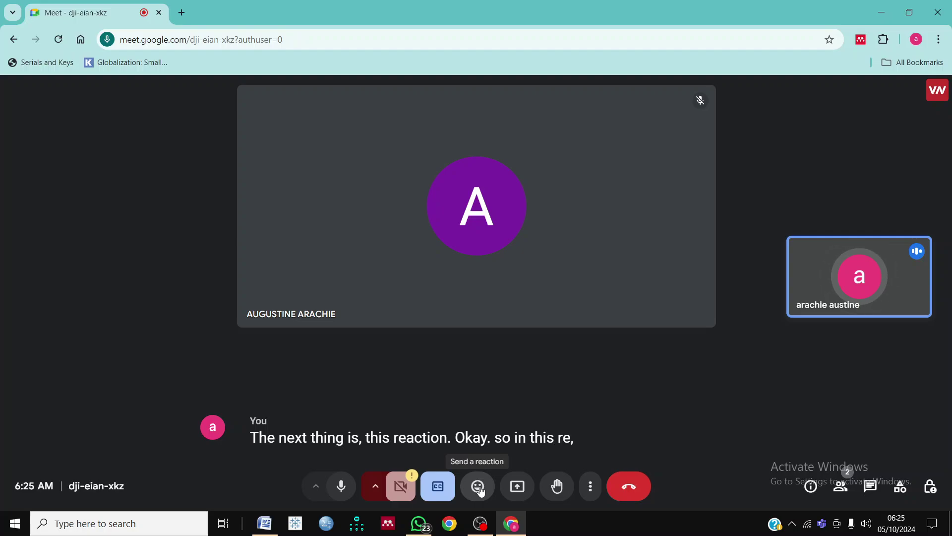
# Select the entire screen as the content to present in the meeting, and cancel the sharing
pyautogui.click(516, 488)
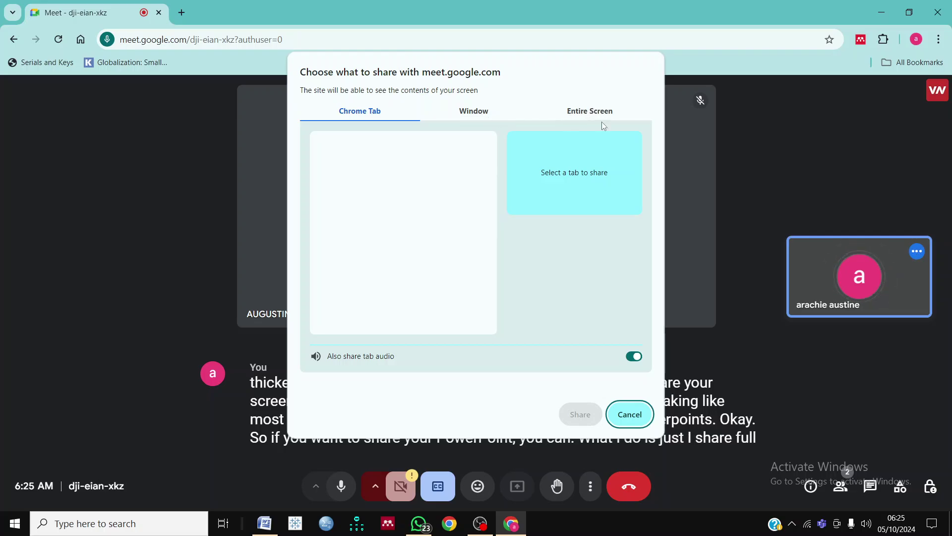
pyautogui.click(590, 112)
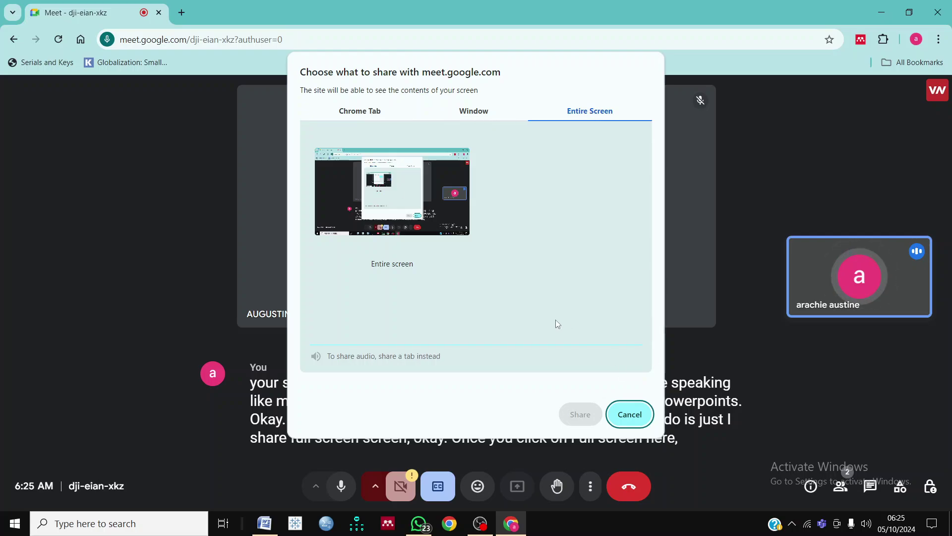
pyautogui.click(400, 183)
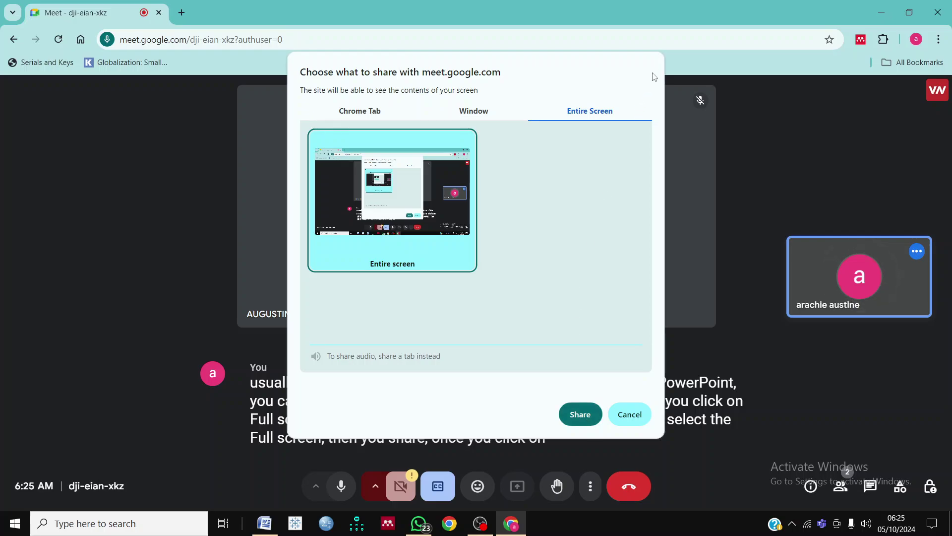
pyautogui.click(626, 415)
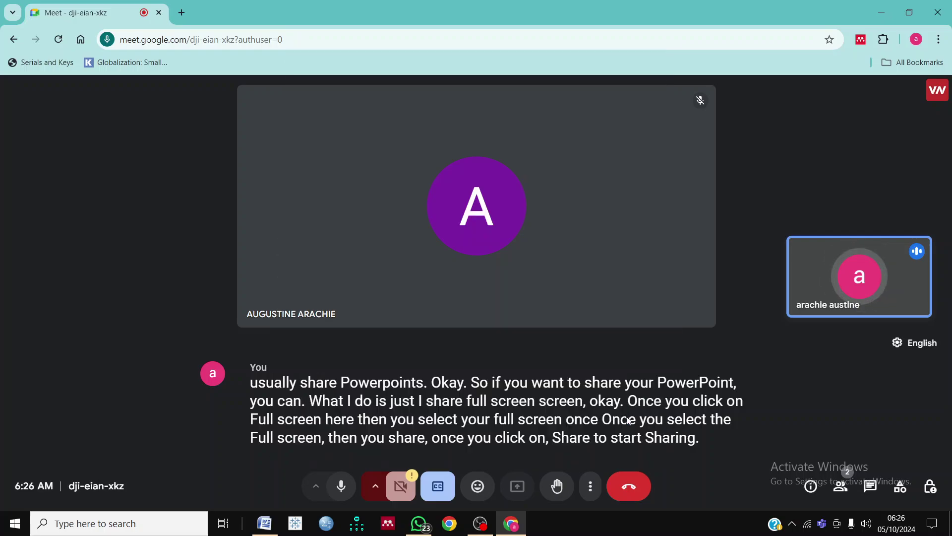
# Turn off live captions, and raise and lower your hand in the meeting
pyautogui.click(442, 491)
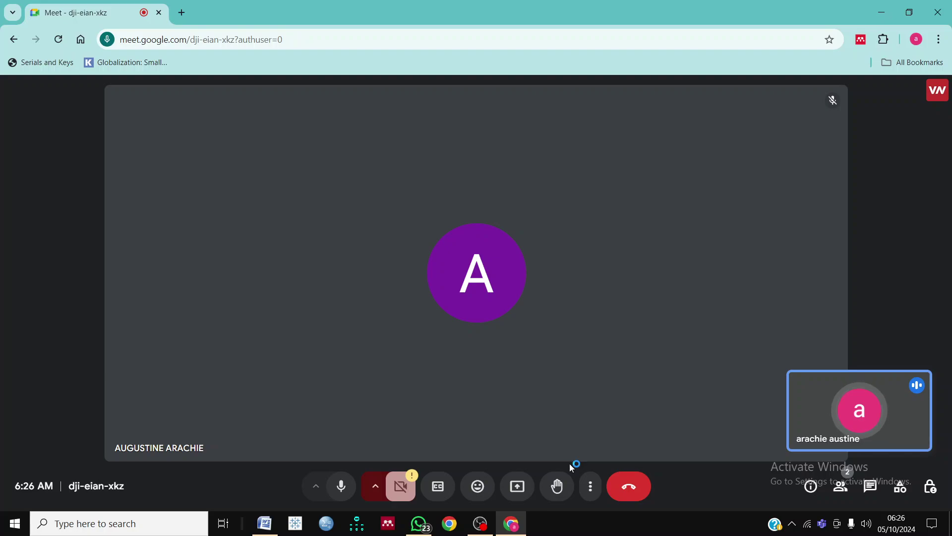
pyautogui.click(558, 490)
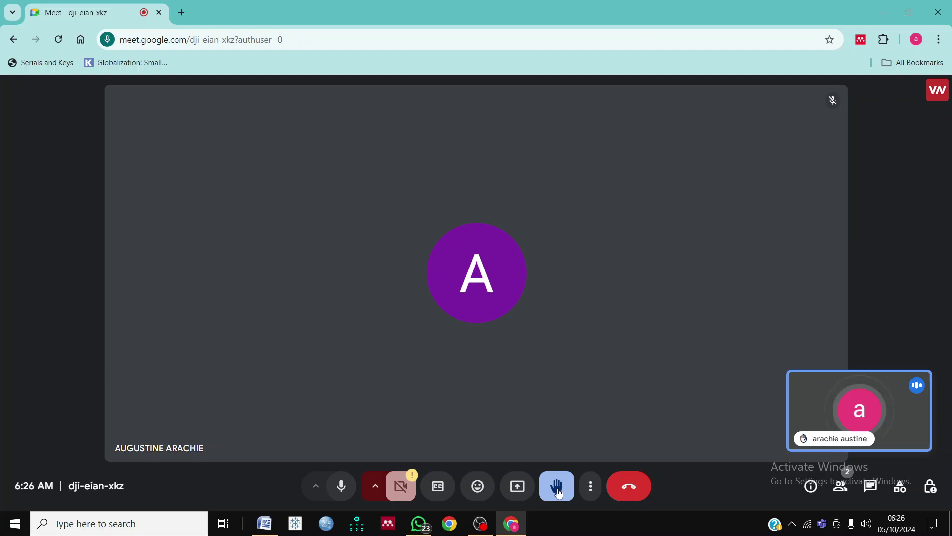
pyautogui.click(559, 490)
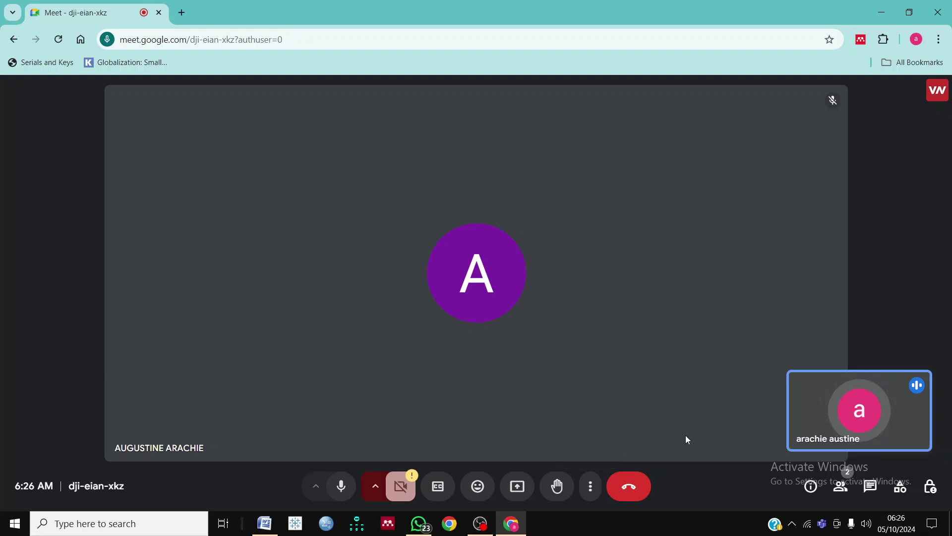
# Look over the additional call options, and turn on host management in the meeting's host controls
pyautogui.click(590, 487)
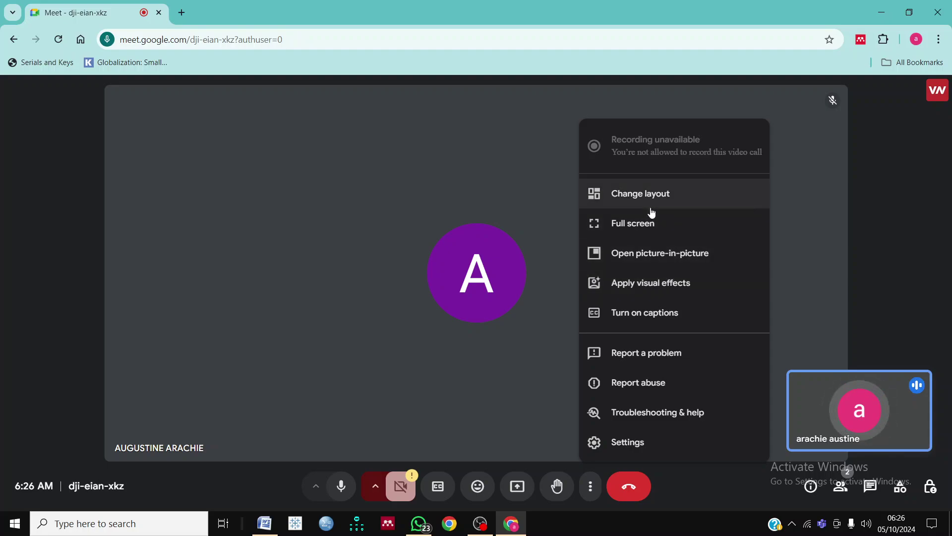
pyautogui.click(405, 352)
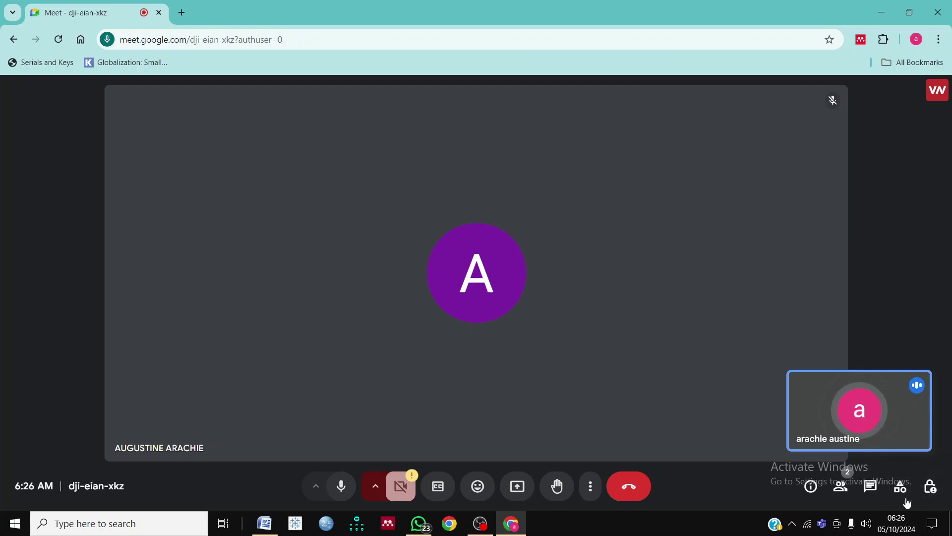
pyautogui.click(931, 493)
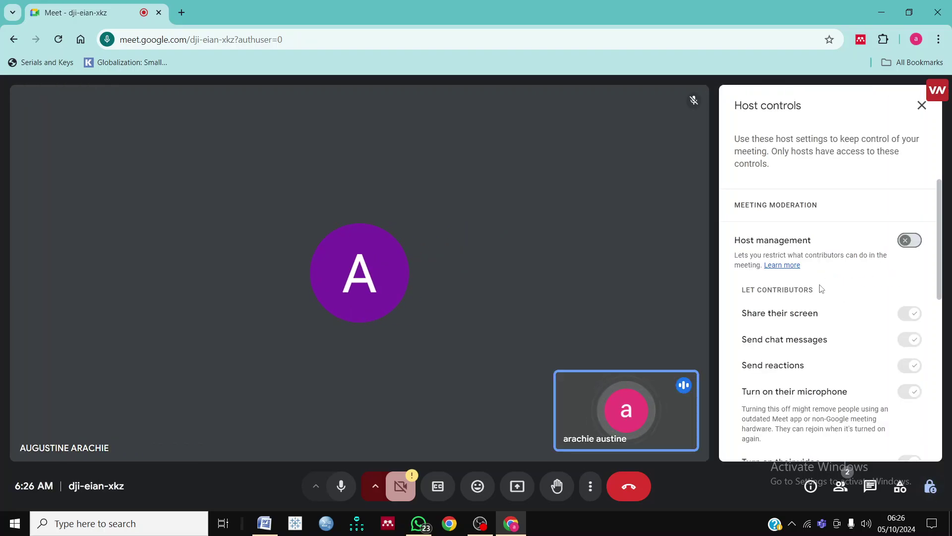
pyautogui.scroll(-3, 865, 282)
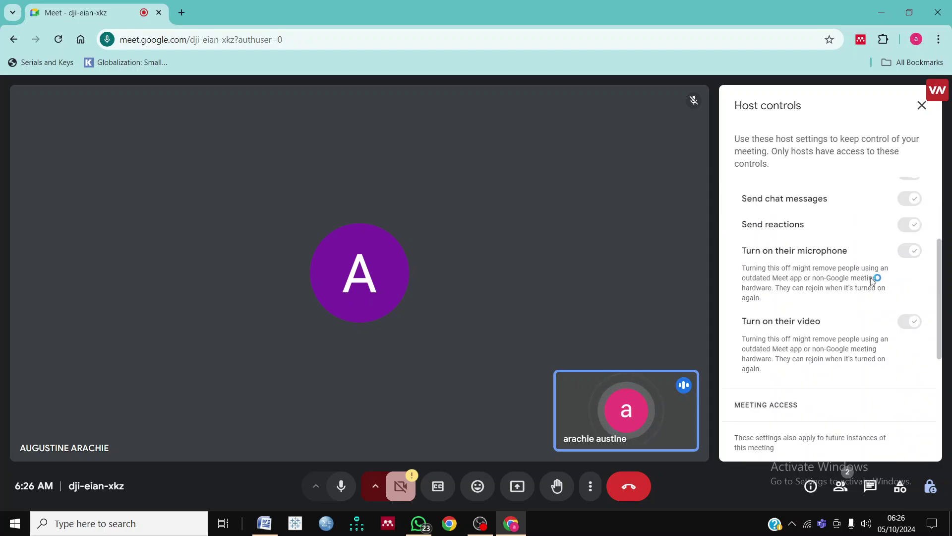
pyautogui.scroll(3, 872, 281)
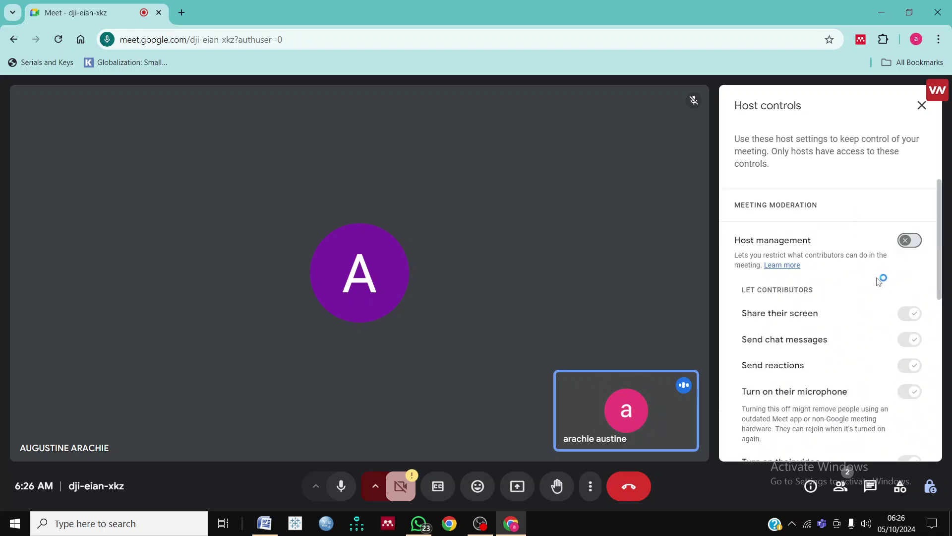
pyautogui.click(909, 241)
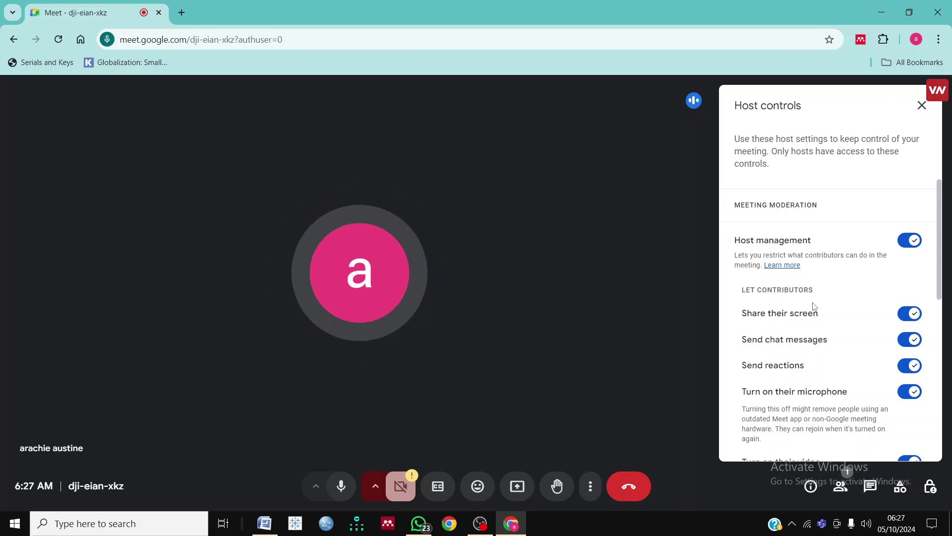
# Turn contributors' screen sharing permission off and on again, and do the same for sending chat messages
pyautogui.click(909, 320)
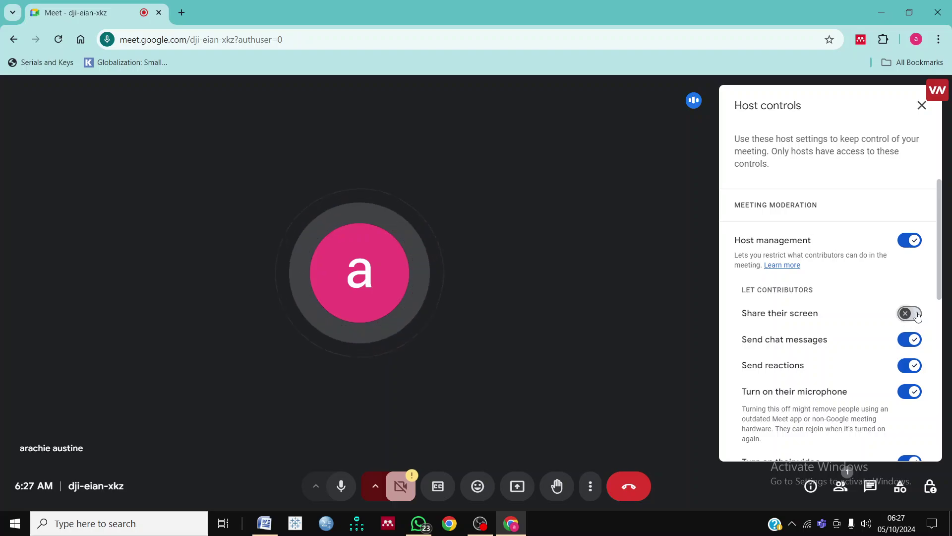
pyautogui.click(909, 318)
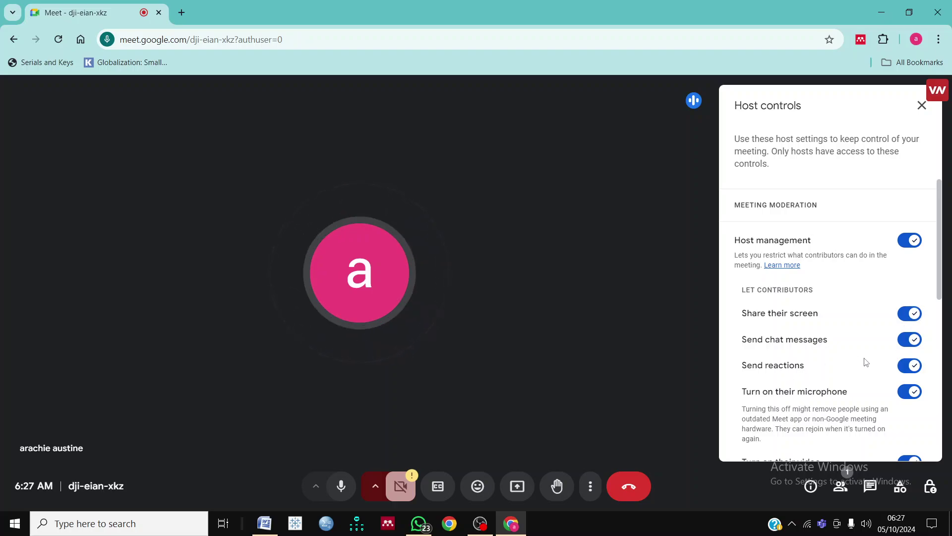
pyautogui.click(906, 343)
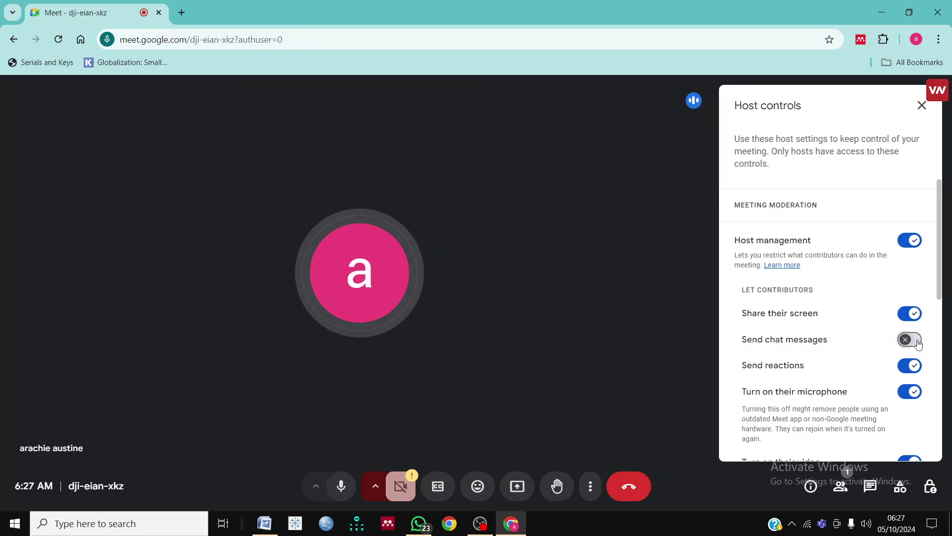
pyautogui.click(910, 342)
# Turn contributors' microphone permission off and on again, and do the same for their video permission
pyautogui.scroll(-2, 907, 362)
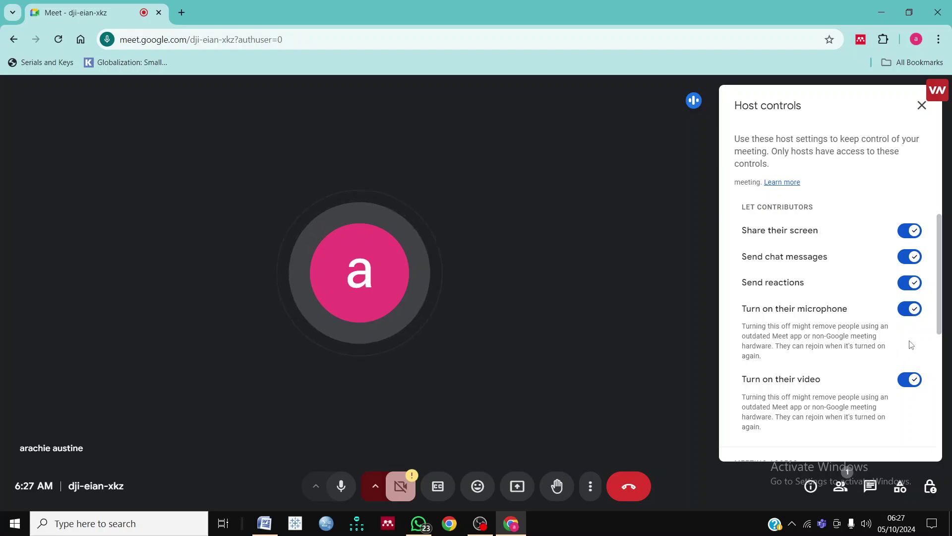
pyautogui.click(909, 309)
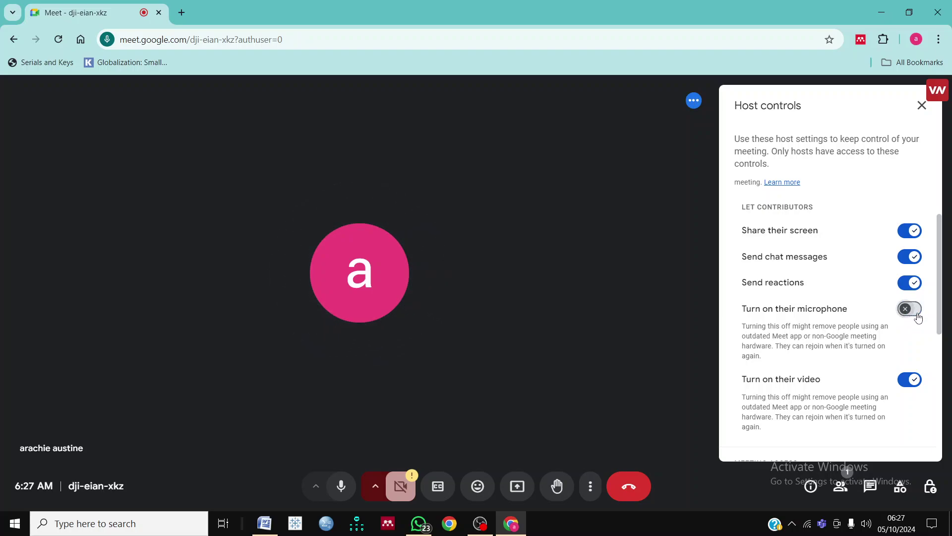
pyautogui.click(910, 309)
pyautogui.scroll(-3, 850, 424)
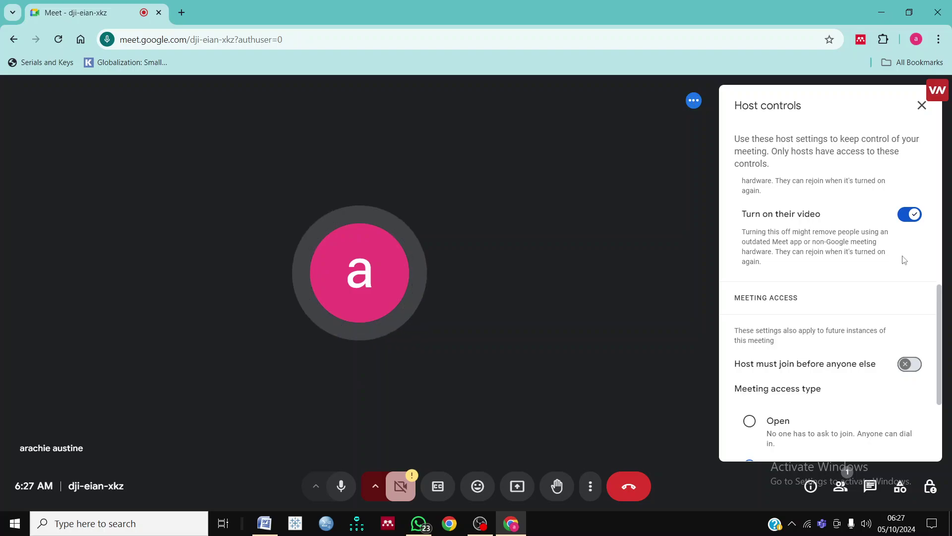
pyautogui.click(906, 221)
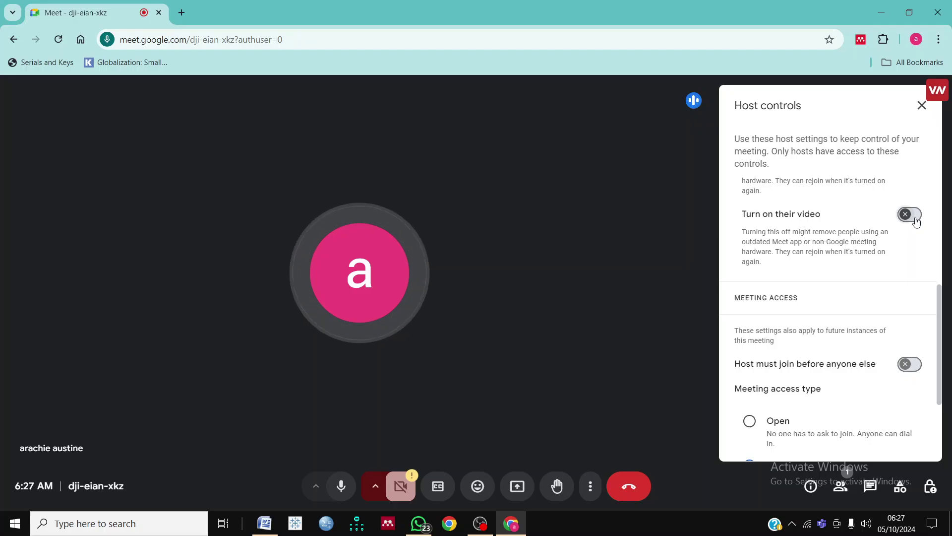
pyautogui.click(917, 219)
# Switch the meeting access type to Open and back to Trusted, and close the host controls
pyautogui.scroll(-3, 843, 288)
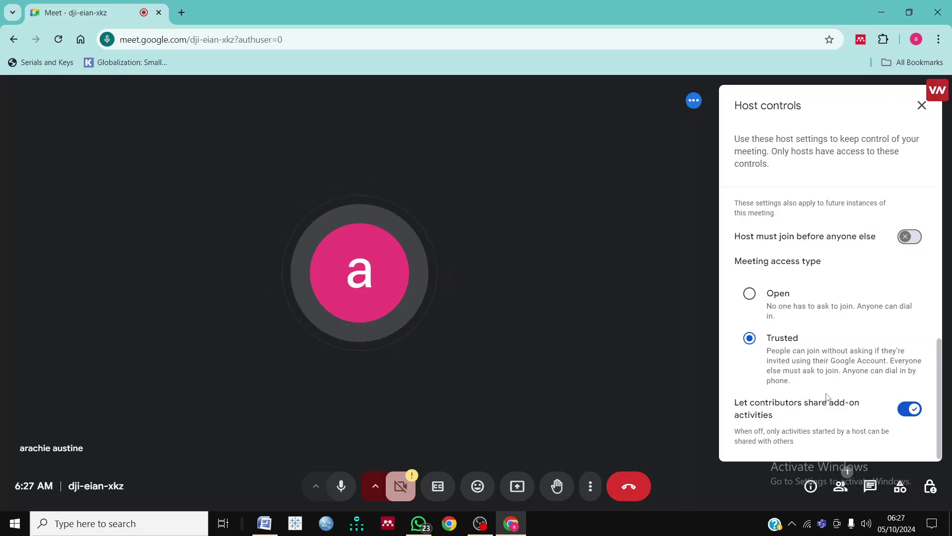
pyautogui.click(750, 294)
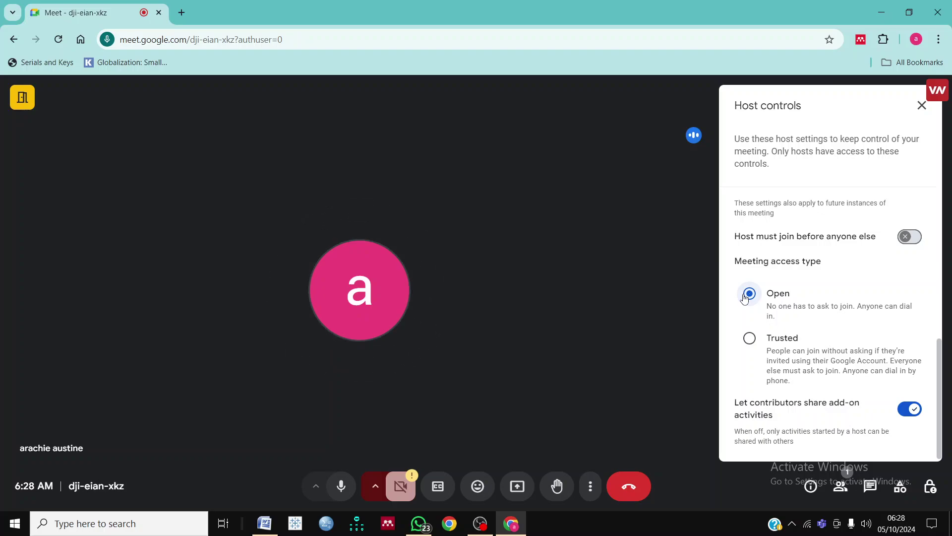
pyautogui.click(751, 349)
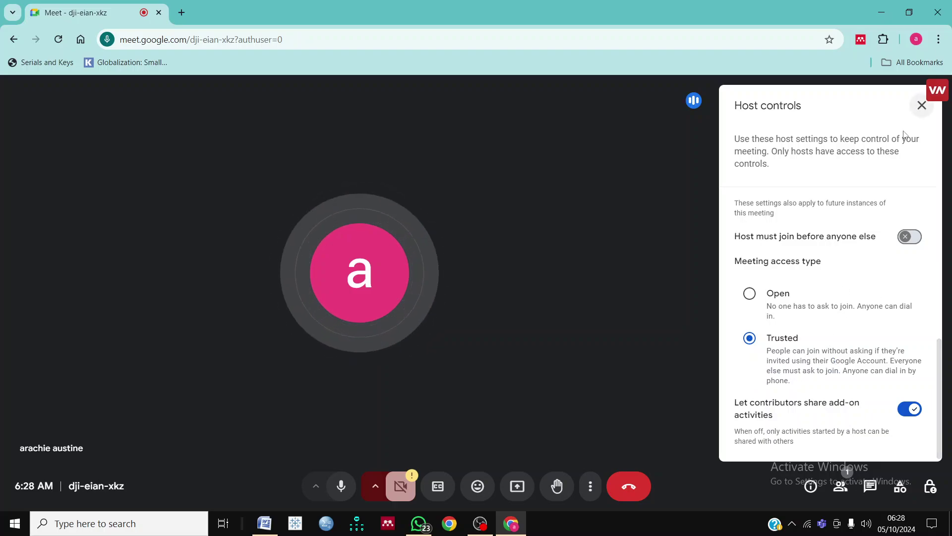
pyautogui.click(921, 105)
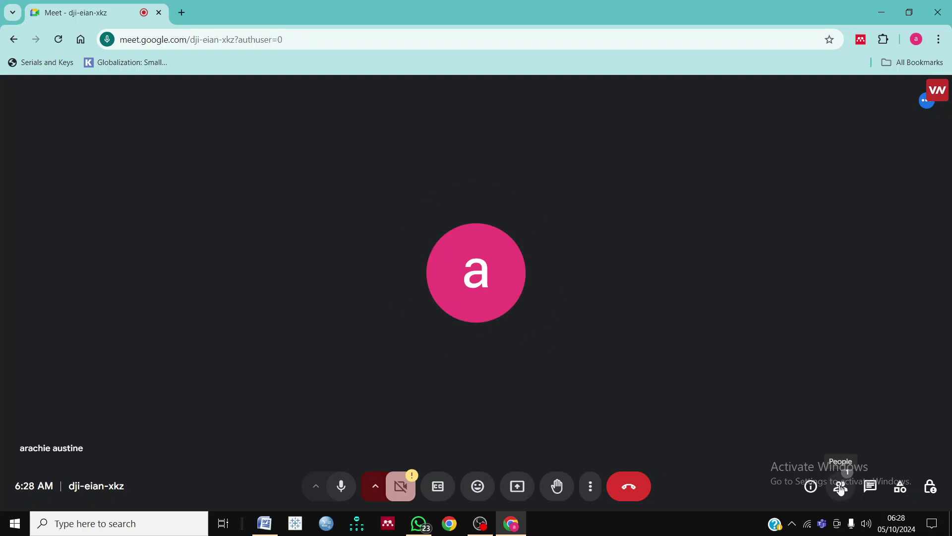
# Open the list of people in the meeting and view the options for the host's own entry
pyautogui.click(841, 489)
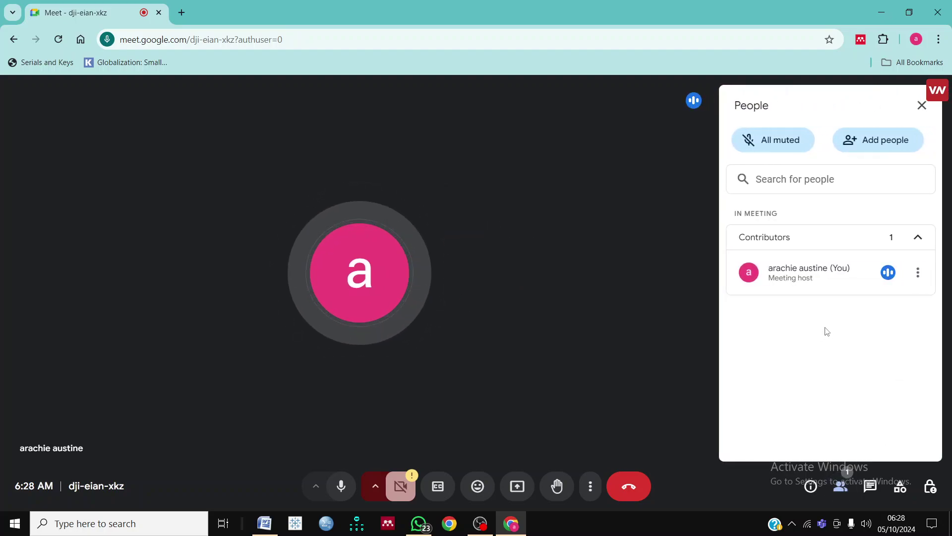
pyautogui.click(920, 278)
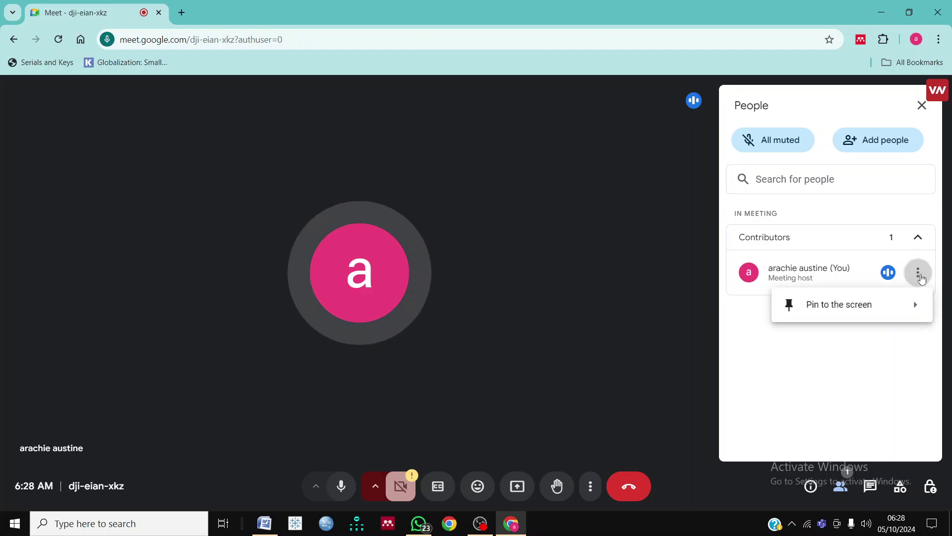
pyautogui.click(923, 281)
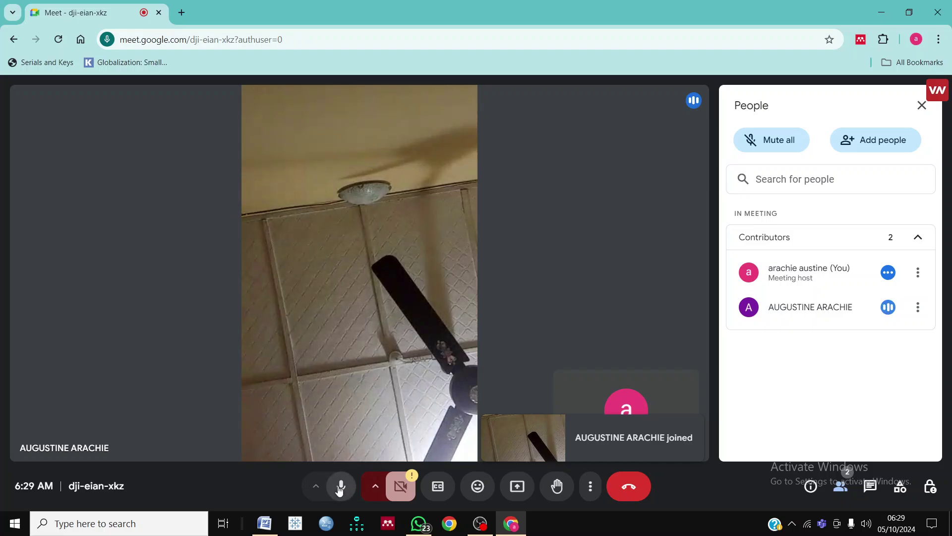
# Mute your microphone in the call and unmute it again
pyautogui.click(341, 487)
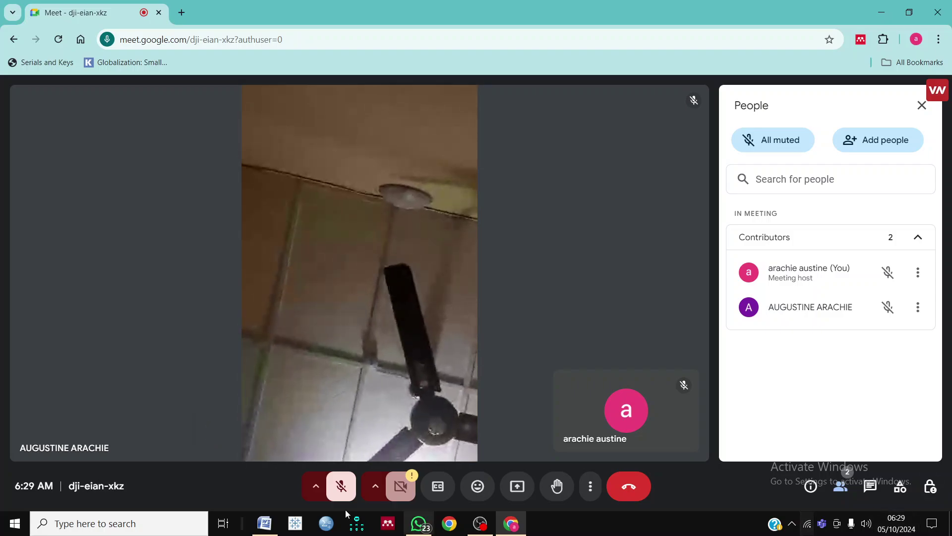
pyautogui.click(345, 486)
pyautogui.moveTo(617, 444)
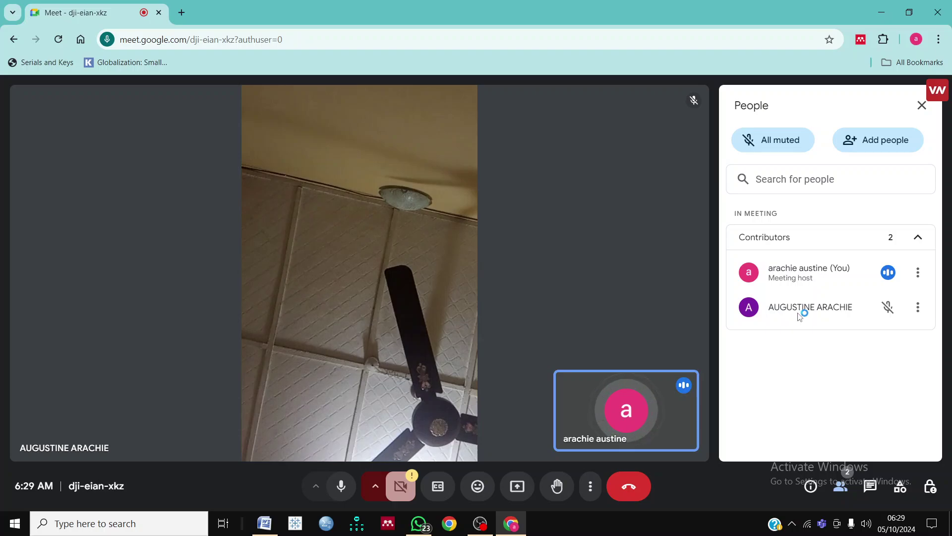
# Remove the other participant from the call without reporting or blocking them, and close the people list
pyautogui.click(917, 309)
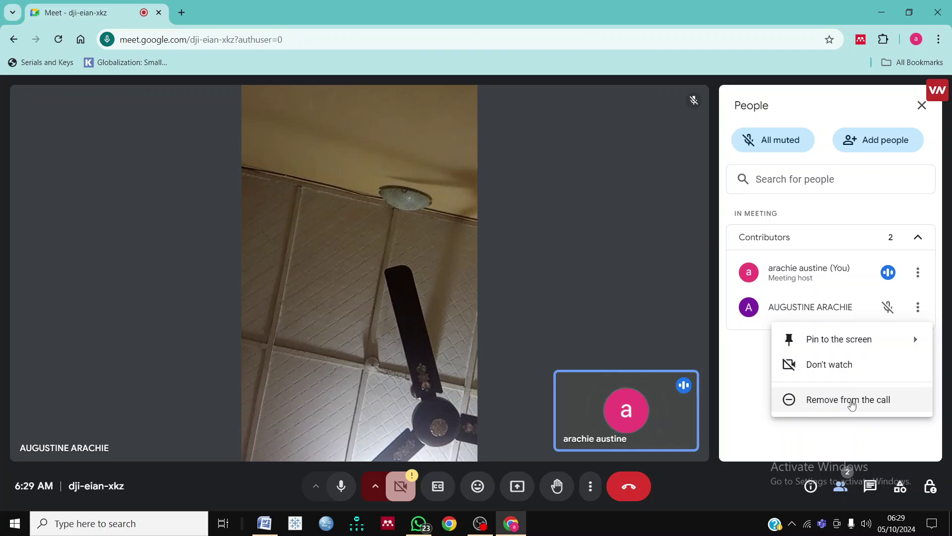
pyautogui.click(838, 401)
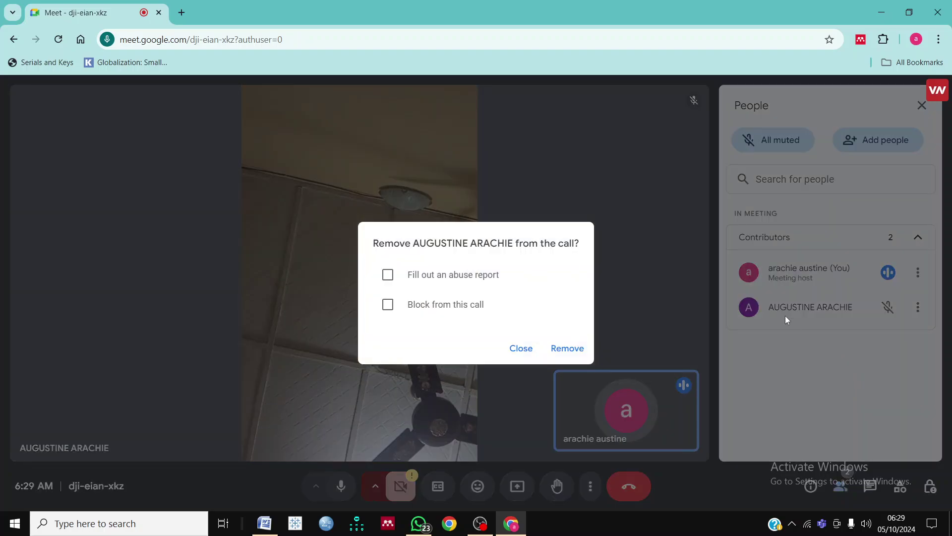
pyautogui.click(564, 348)
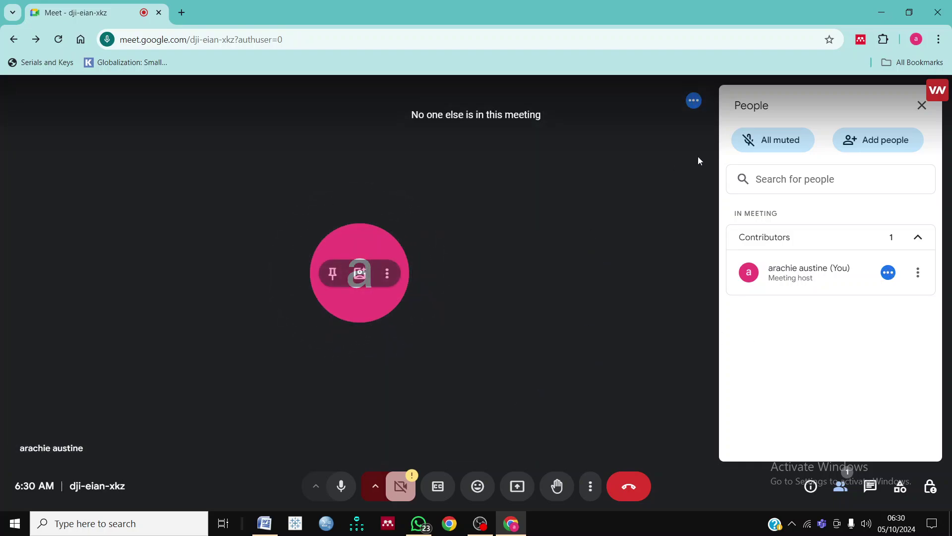
pyautogui.click(921, 106)
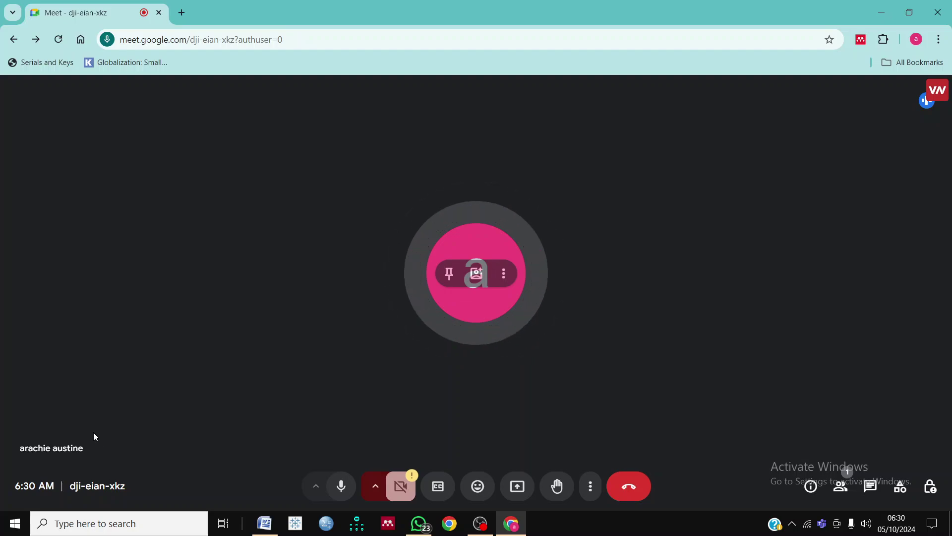
# Copy the full meeting address from the browser's address bar
pyautogui.click(284, 40)
pyautogui.click(358, 41)
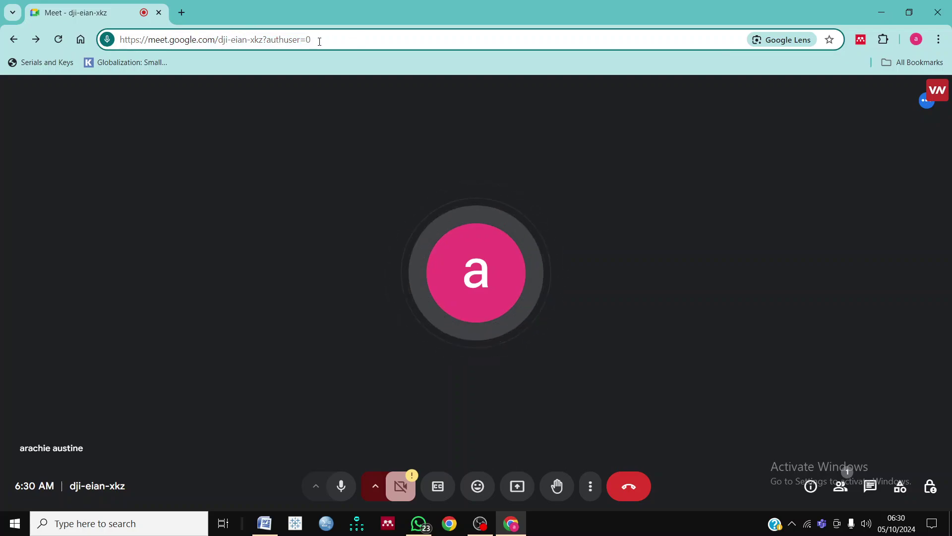
pyautogui.moveTo(320, 41); pyautogui.dragTo(109, 29)
pyautogui.hotkey('ctrl', 'c')
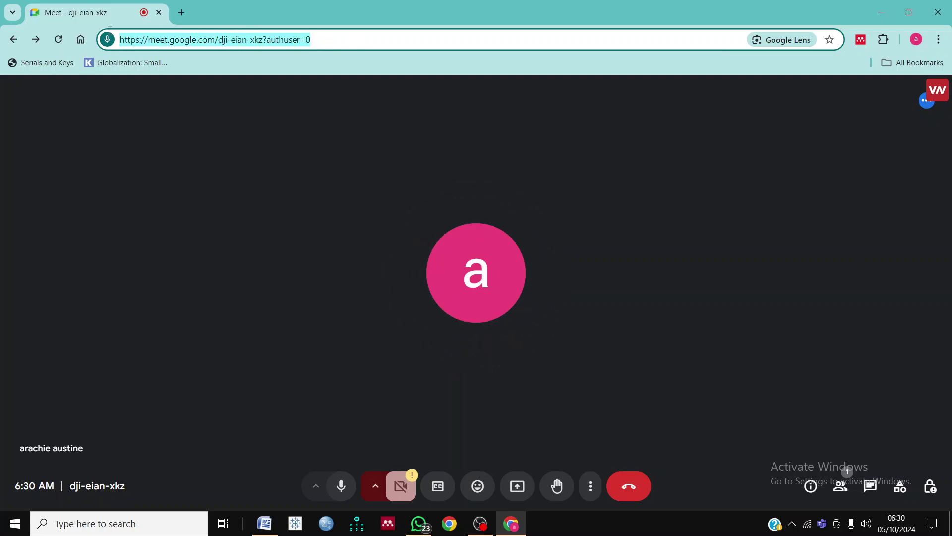
pyautogui.rightClick(163, 44)
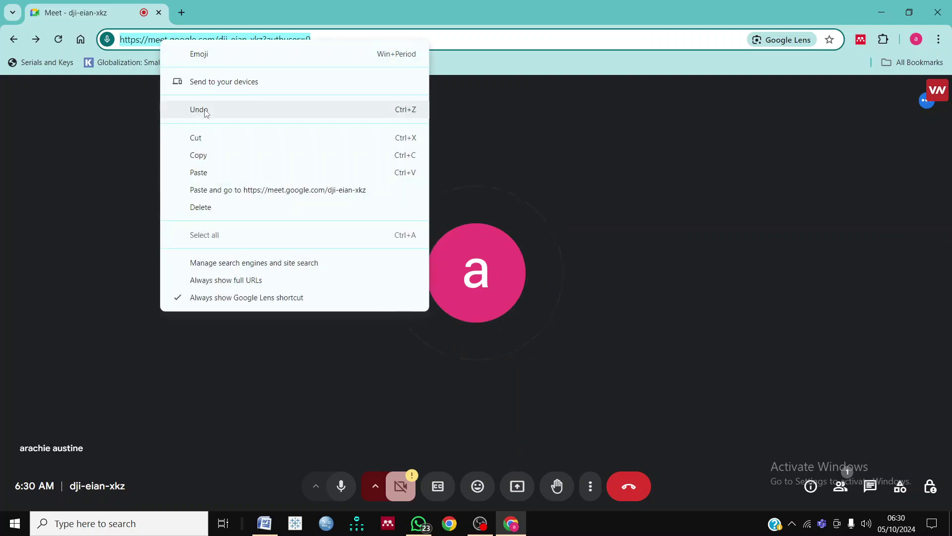
pyautogui.click(207, 156)
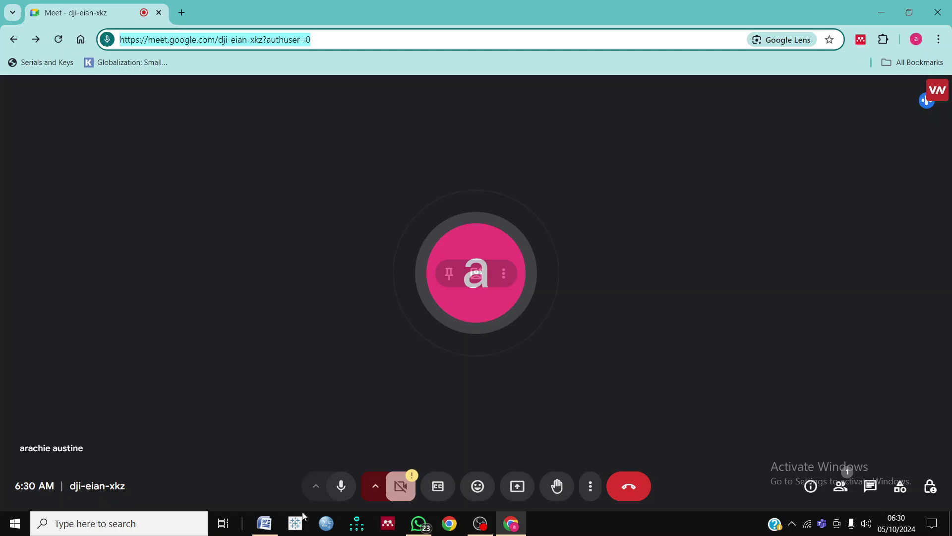
# Switch to WhatsApp, send the copied meeting link in the open chat with yourself, and return to the Meet call
pyautogui.click(412, 528)
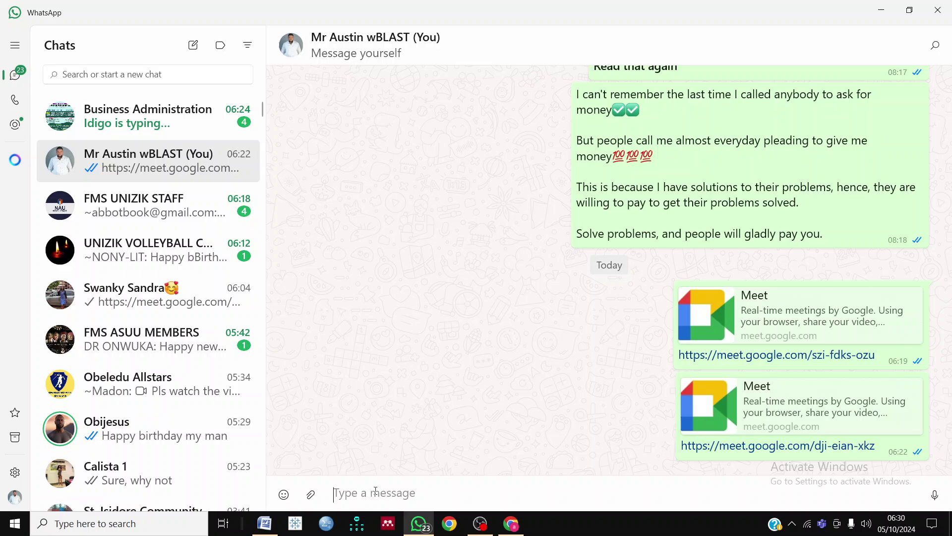
pyautogui.hotkey('ctrl', 'v')
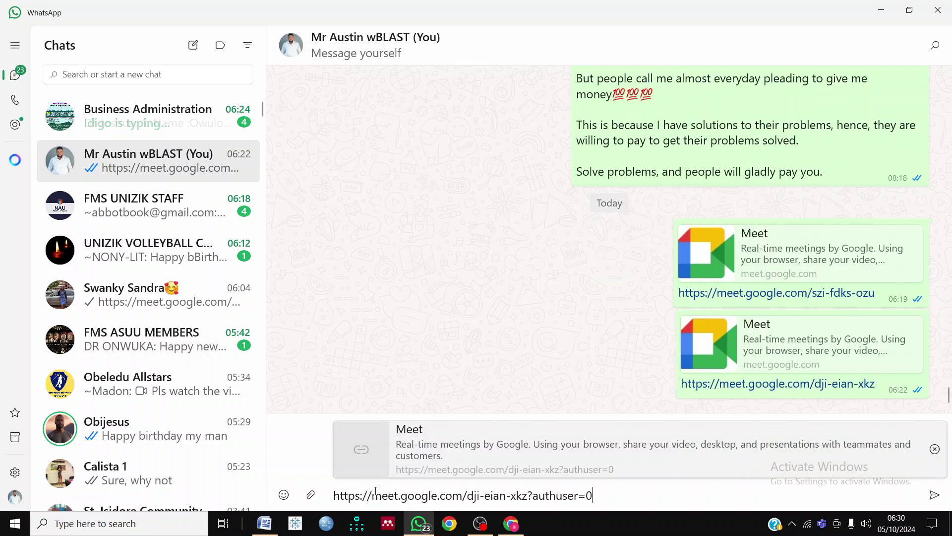
pyautogui.press('Return')
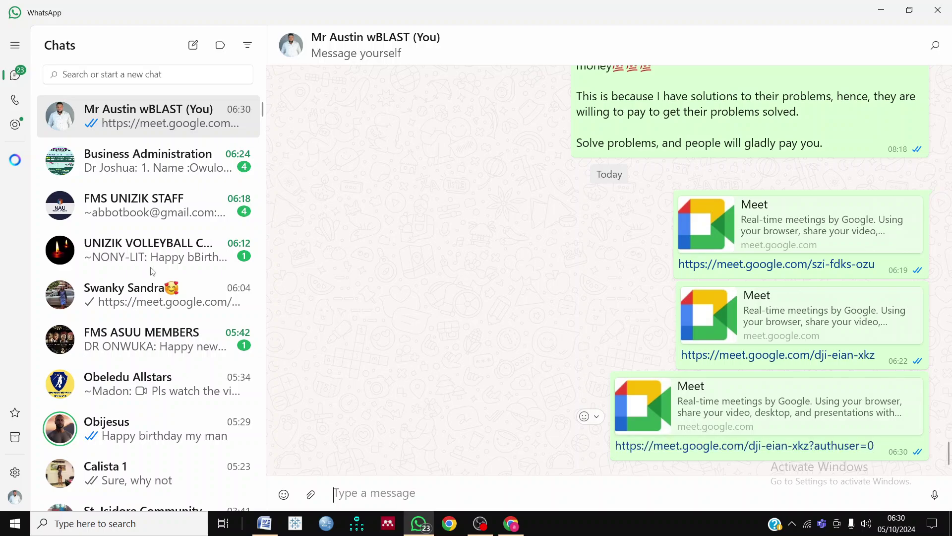
pyautogui.click(513, 527)
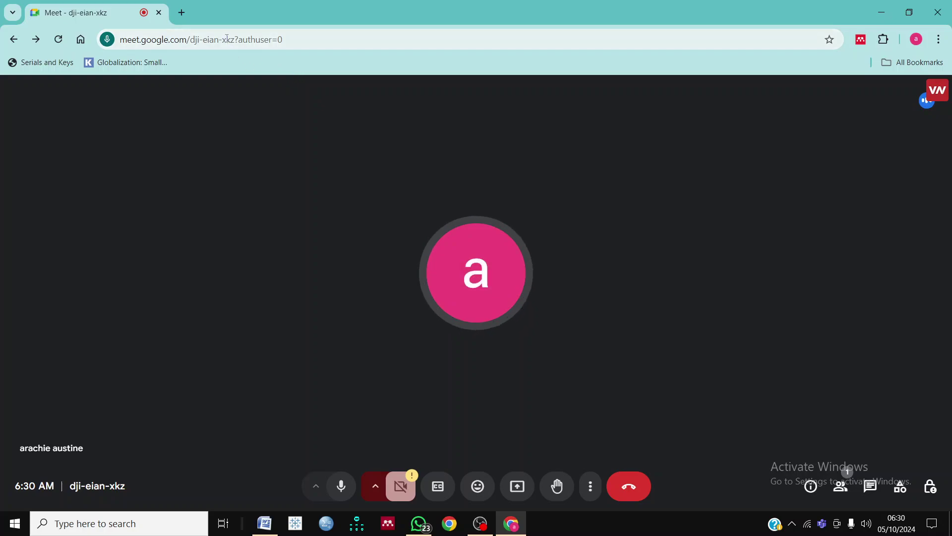
pyautogui.click(243, 40)
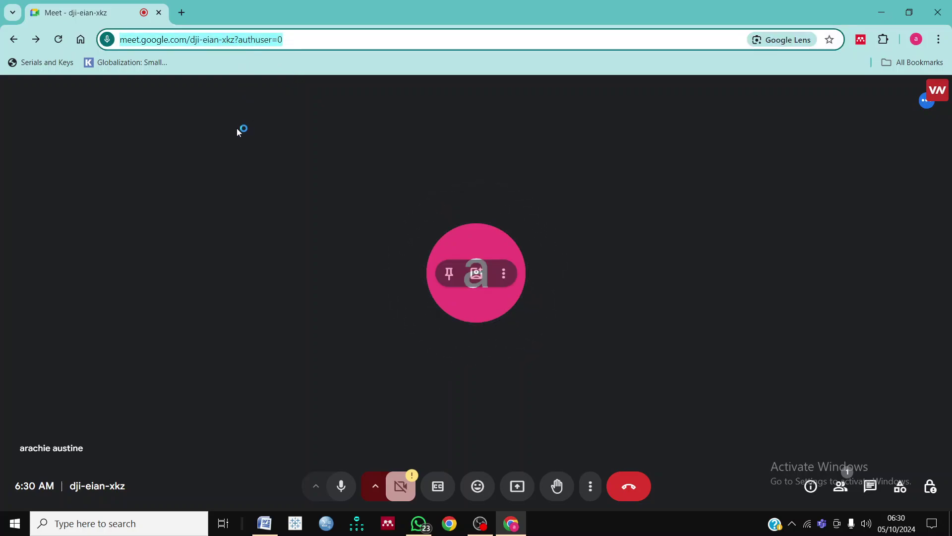
pyautogui.click(196, 323)
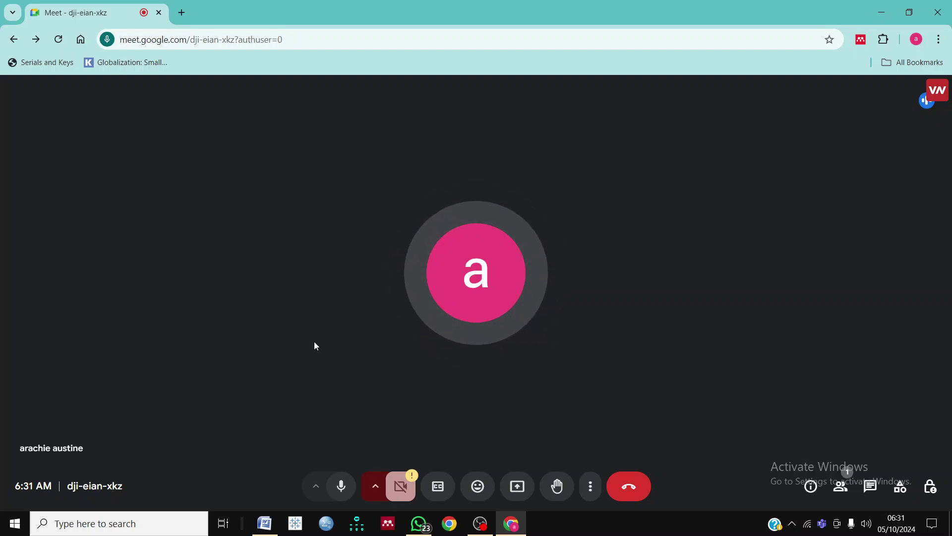
pyautogui.moveTo(453, 450)
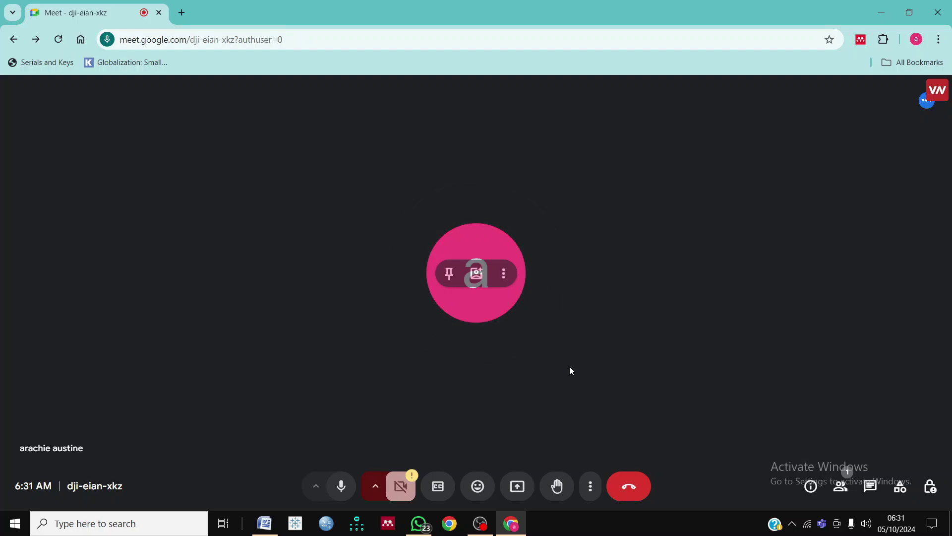